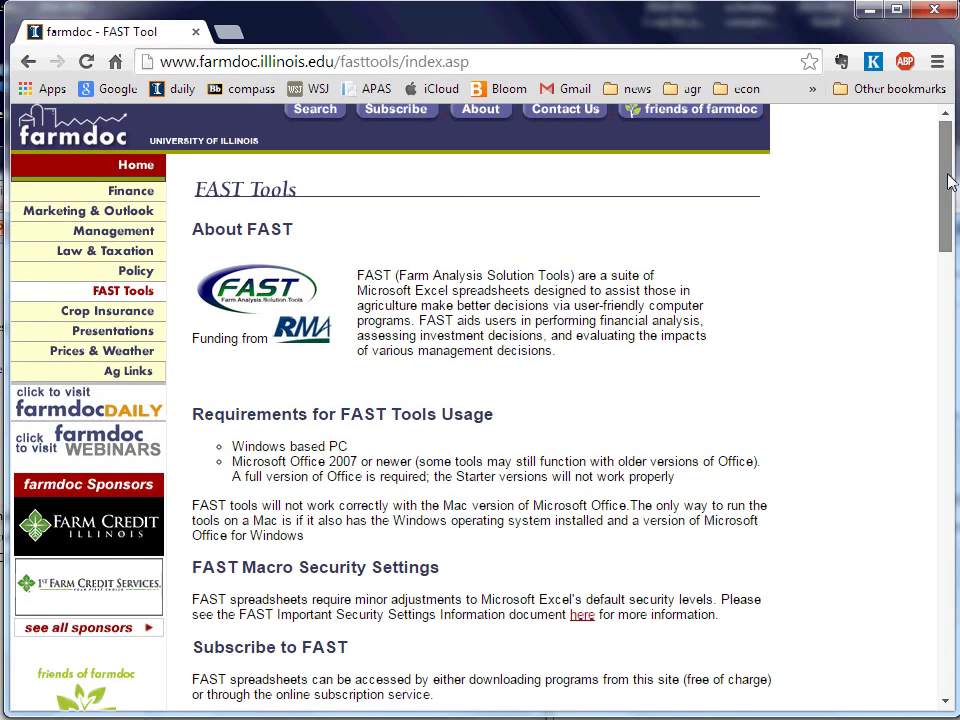
Scroll to Quick Tool Downloads and tick 2014 Crop Insurance Decision Tool - Spring for download
{"action": "scroll", "coordinate": [950, 180], "scroll_direction": "down", "scroll_amount": 3}
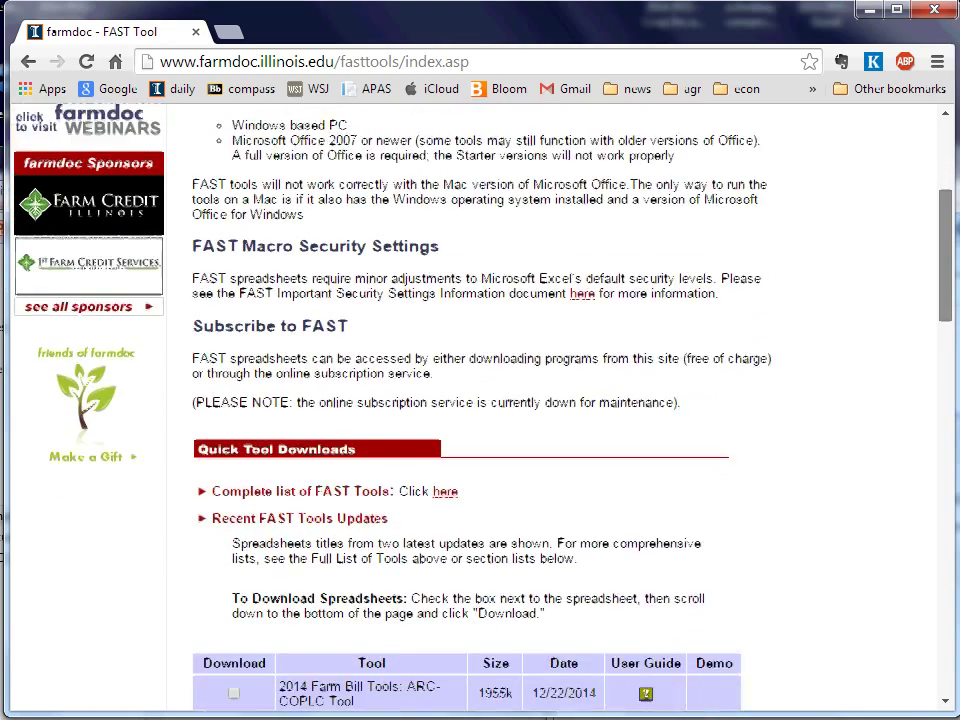
{"action": "scroll", "coordinate": [480, 400], "scroll_direction": "down", "scroll_amount": 3}
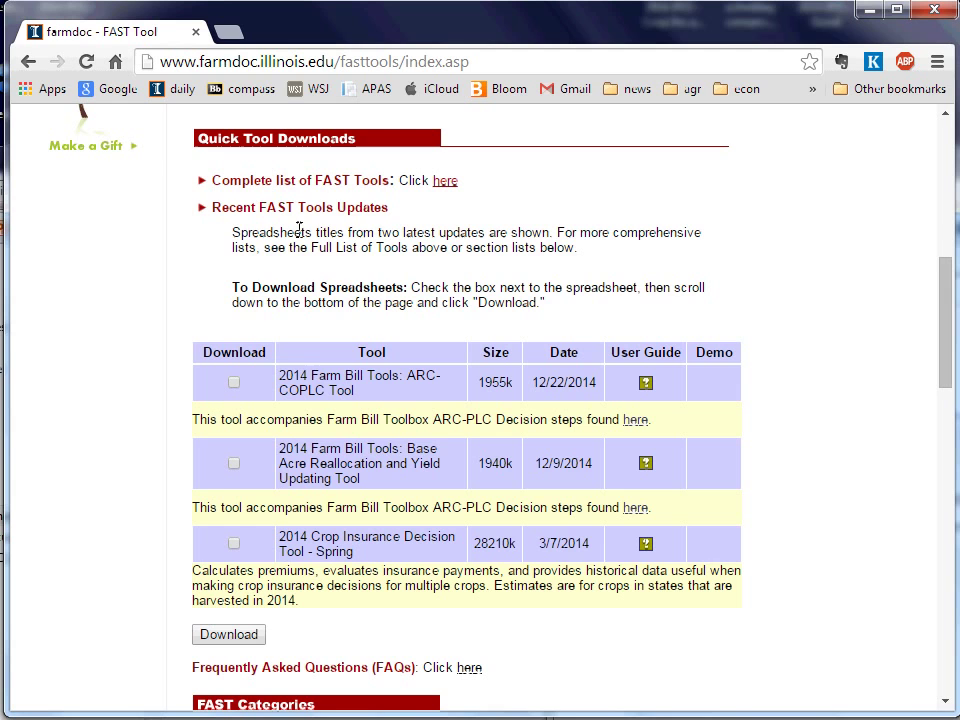
{"action": "left_click", "coordinate": [235, 546]}
{"action": "left_click_drag", "start_coordinate": [949, 343], "coordinate": [951, 408]}
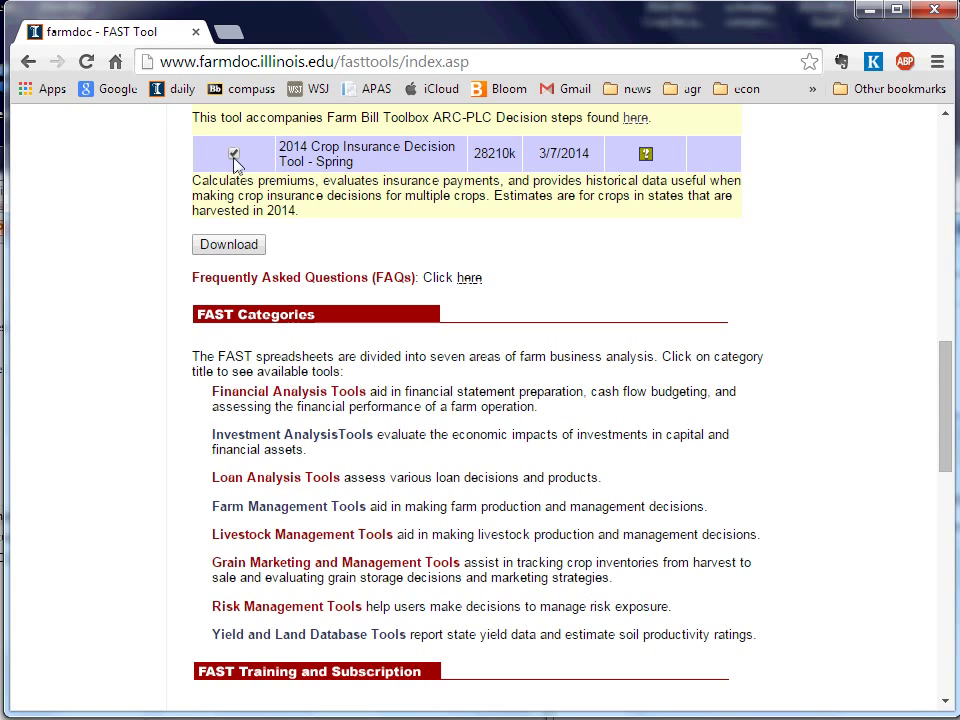
Request the download, submit your e-mail address, and agree to the conditions of use
{"action": "left_click", "coordinate": [244, 248]}
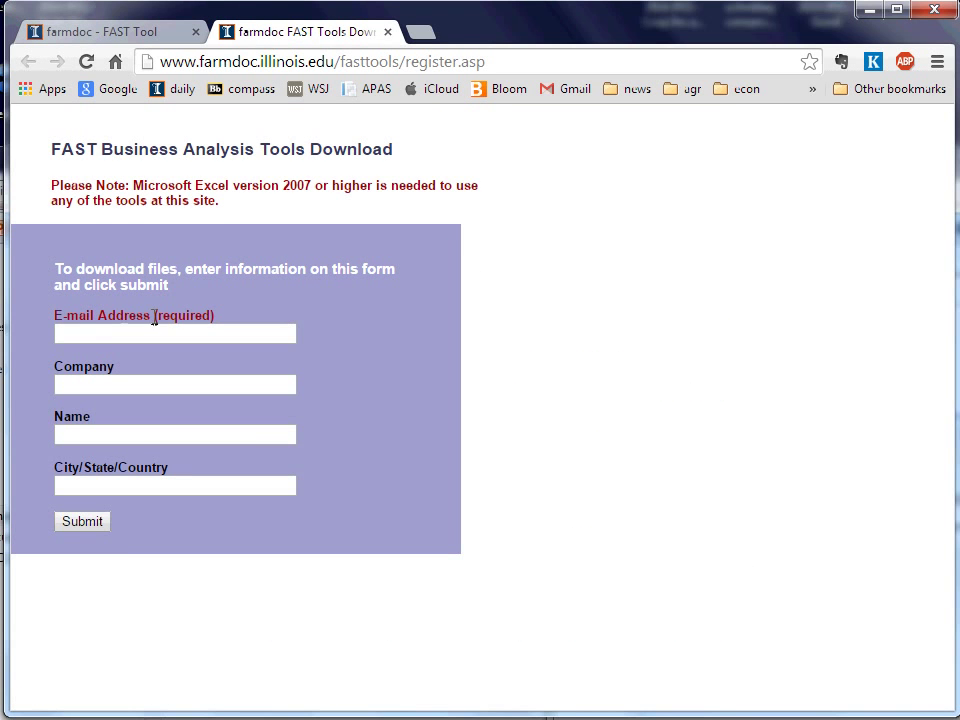
{"action": "left_click", "coordinate": [108, 341]}
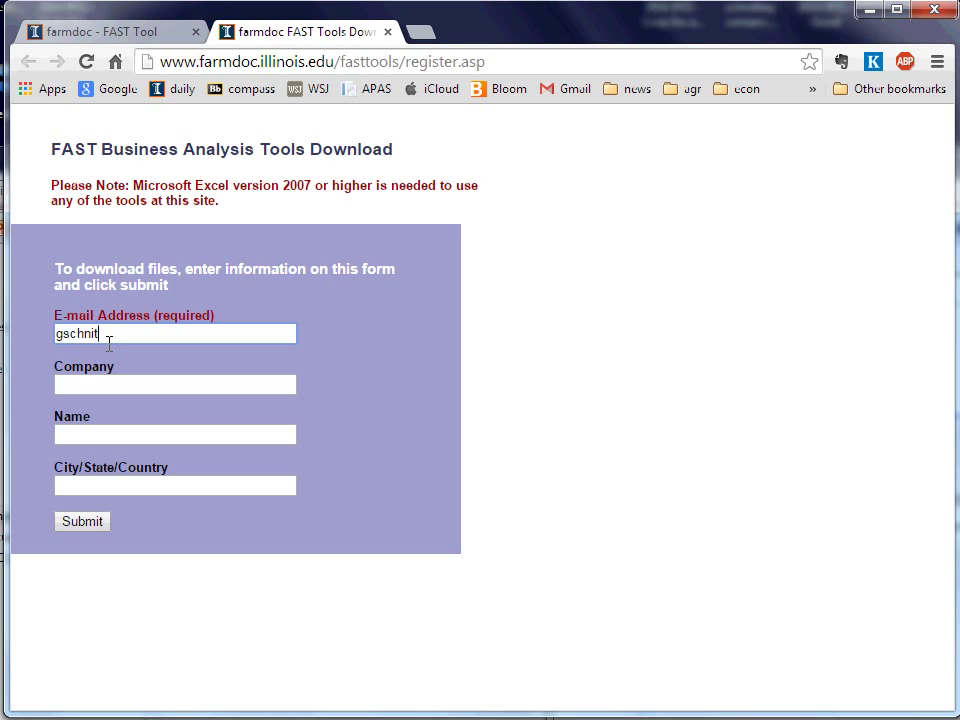
{"action": "key", "text": "Tab"}
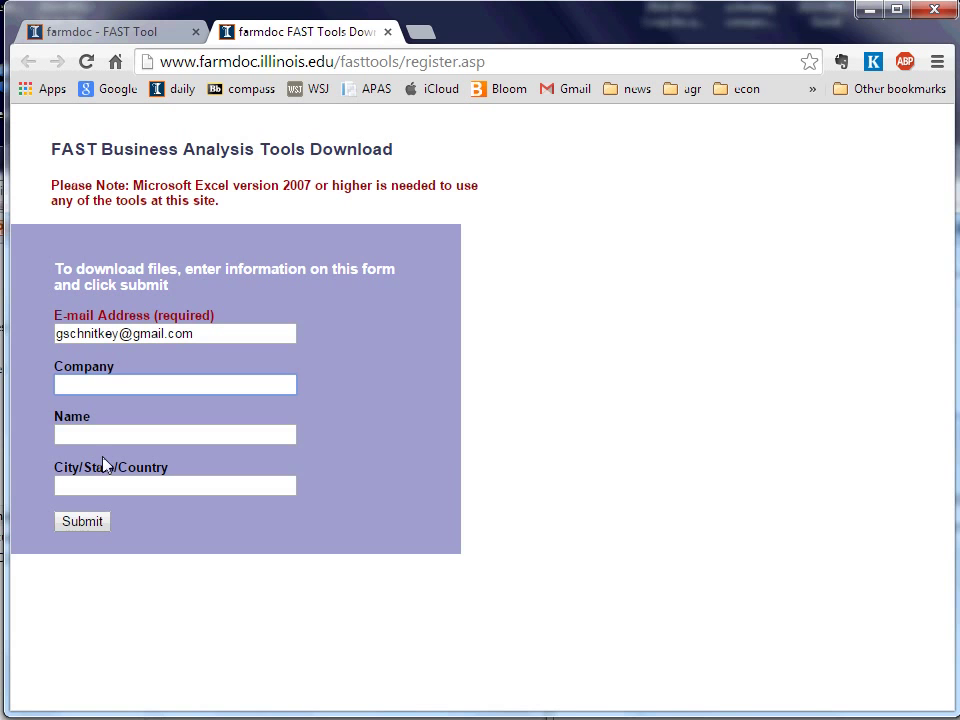
{"action": "left_click", "coordinate": [97, 524]}
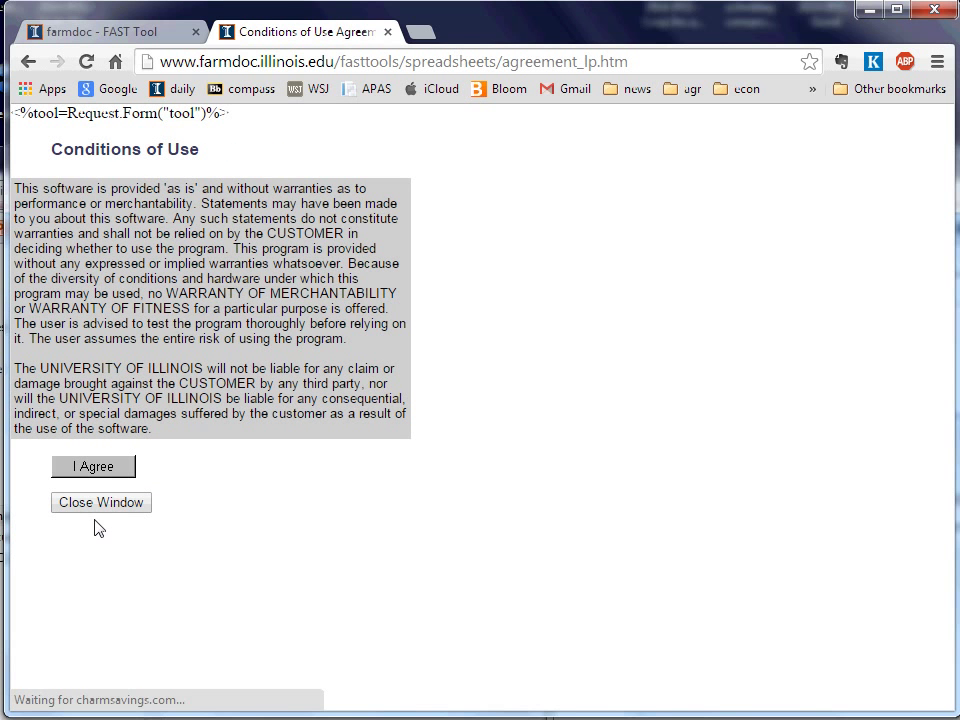
{"action": "left_click", "coordinate": [99, 477]}
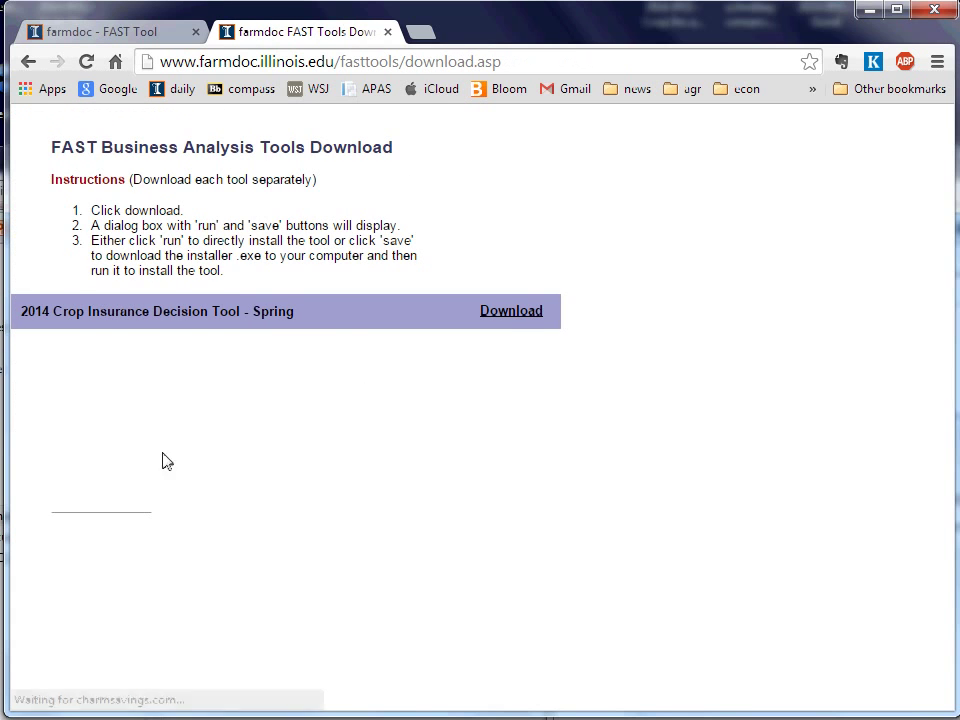
Download the setup installer for 2014 Crop Insurance Decision Tool - Spring
{"action": "left_click", "coordinate": [511, 316]}
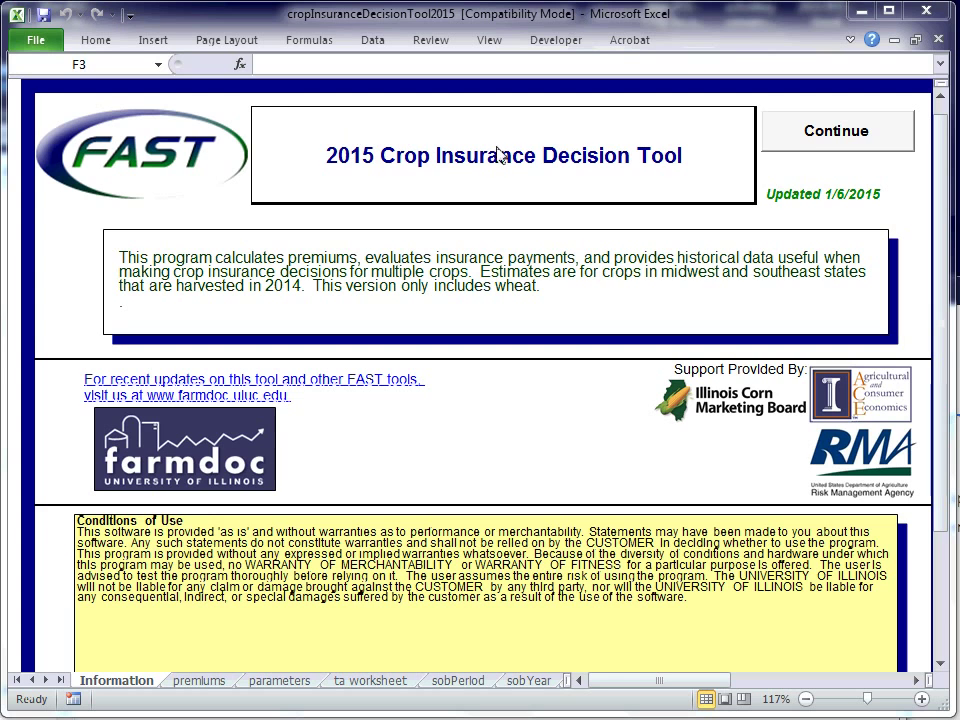
Continue past the Information sheet and choose Quick Quote Premium Calculator from the Main Menu
{"action": "left_click", "coordinate": [817, 139]}
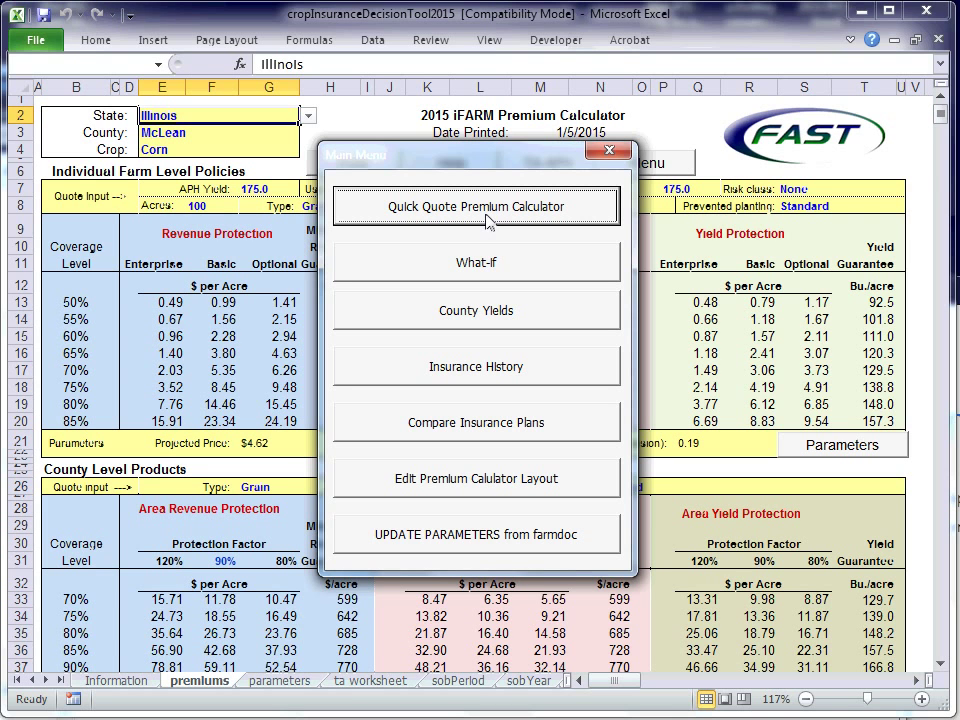
{"action": "left_click", "coordinate": [489, 222]}
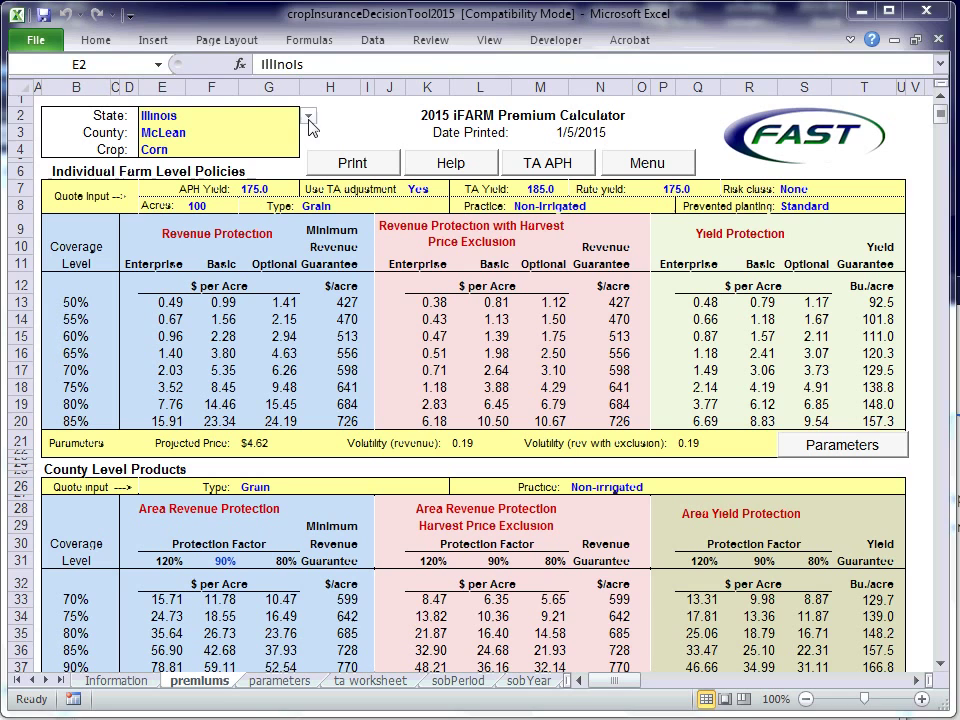
Keep Illinois as the state, choose Champaign as the county, and select the Corn crop cell
{"action": "left_click", "coordinate": [309, 117]}
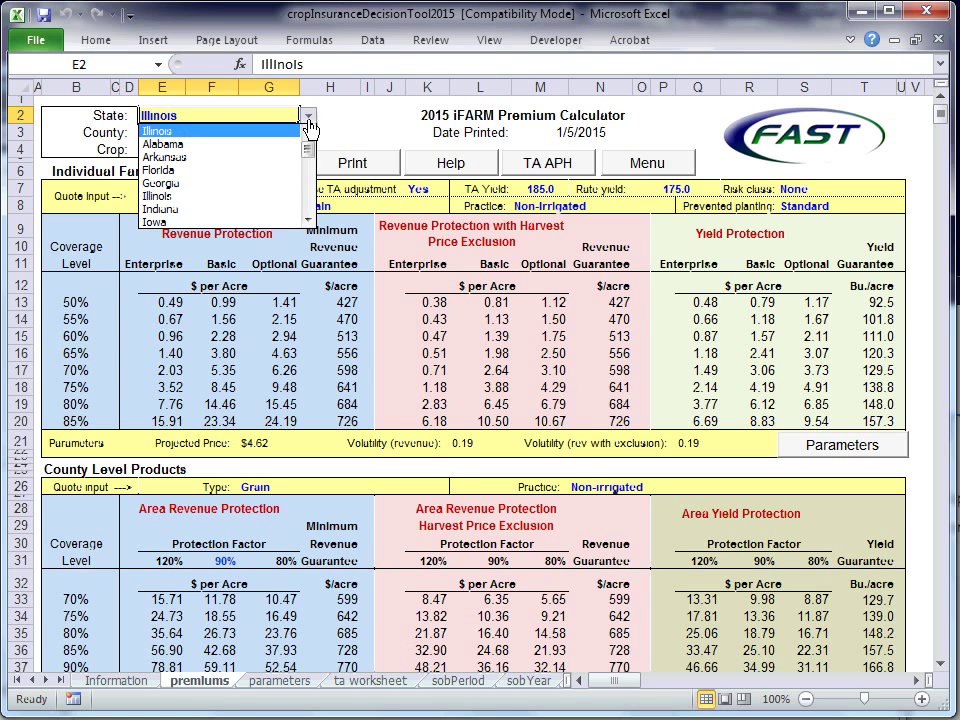
{"action": "left_click", "coordinate": [309, 120]}
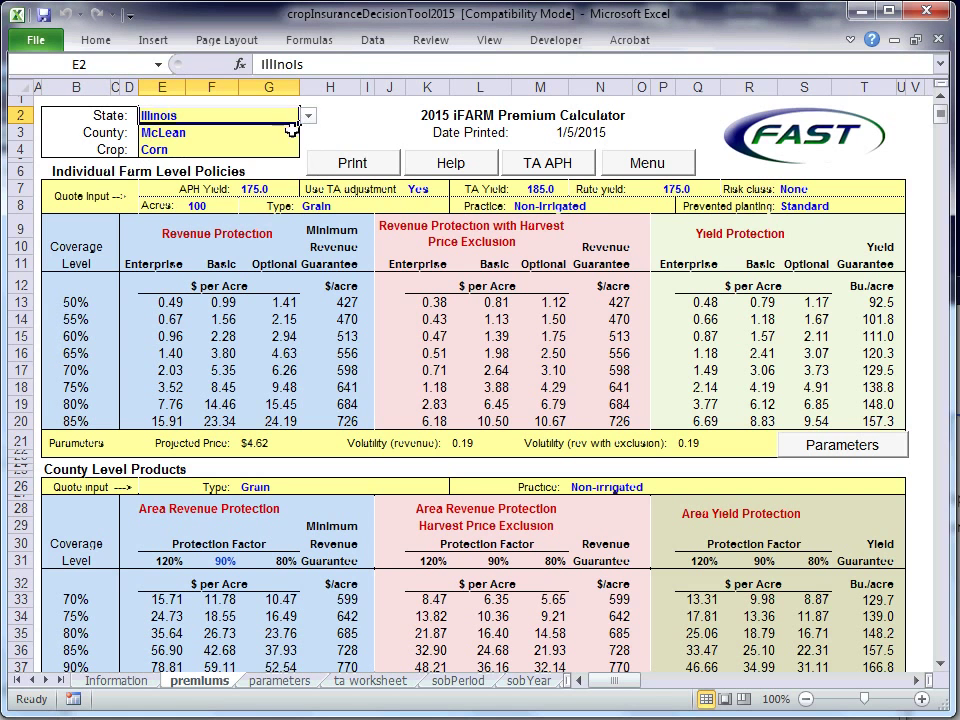
{"action": "left_click", "coordinate": [300, 132]}
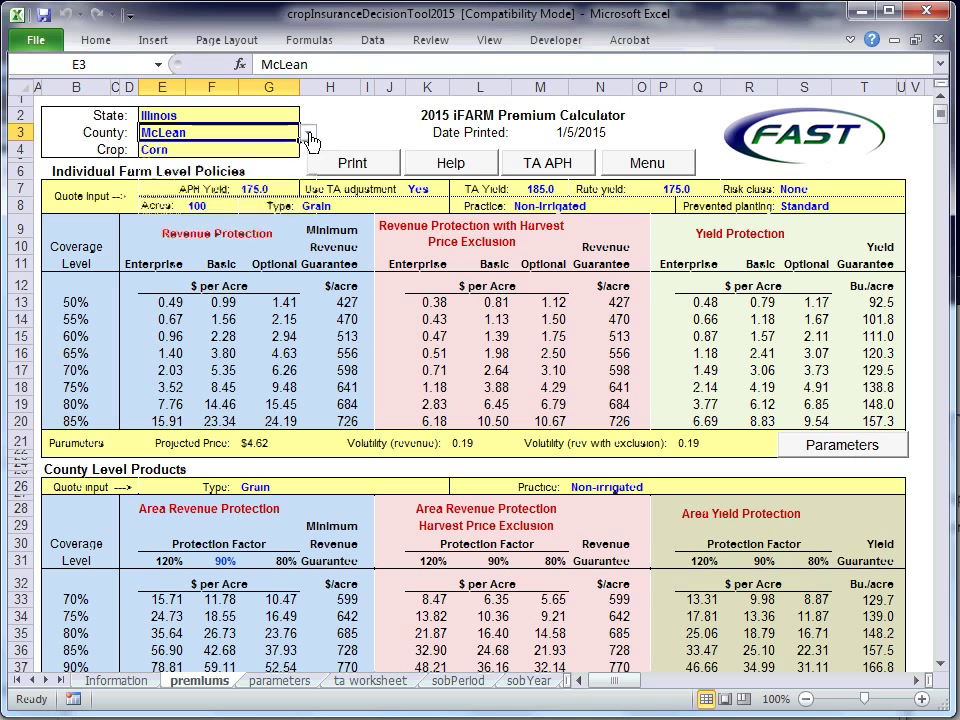
{"action": "left_click", "coordinate": [309, 133]}
{"action": "left_click_drag", "start_coordinate": [313, 178], "coordinate": [311, 161]}
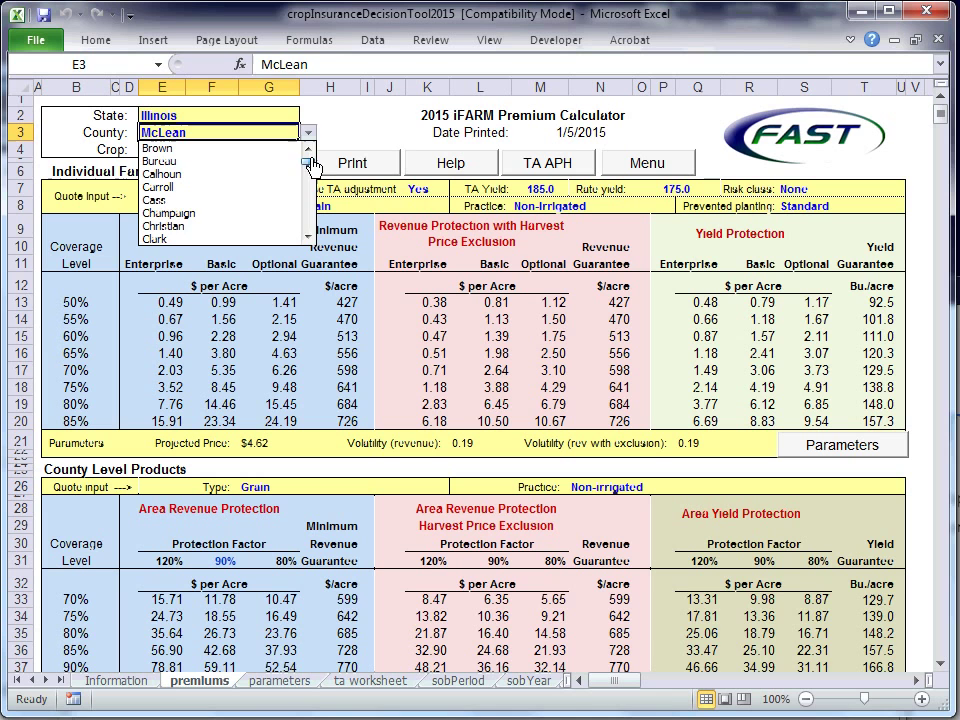
{"action": "left_click", "coordinate": [279, 214]}
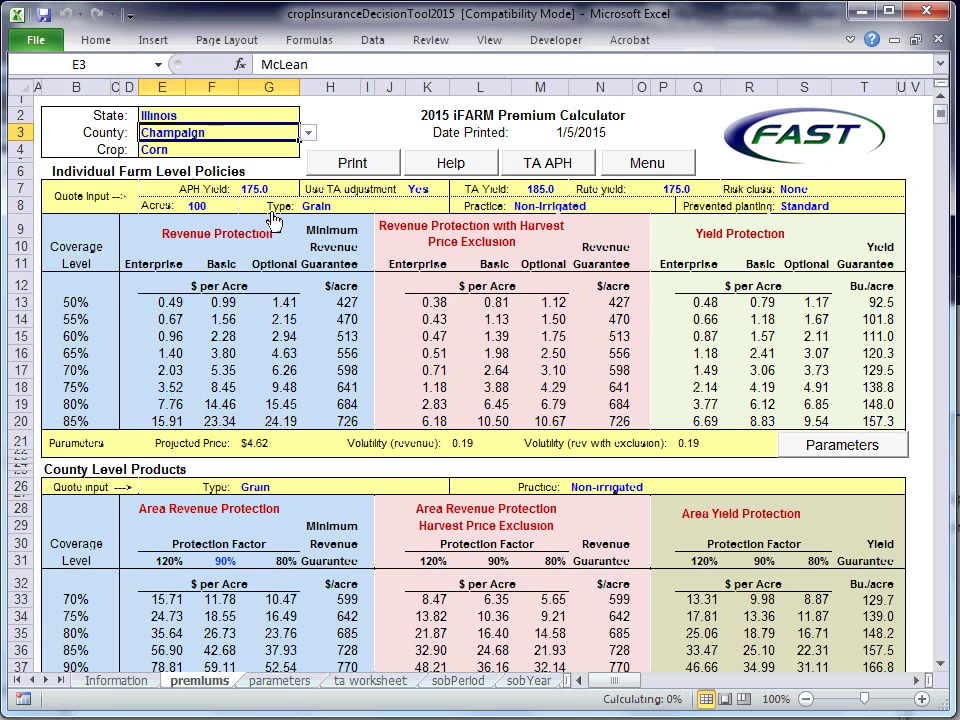
{"action": "left_click", "coordinate": [199, 152]}
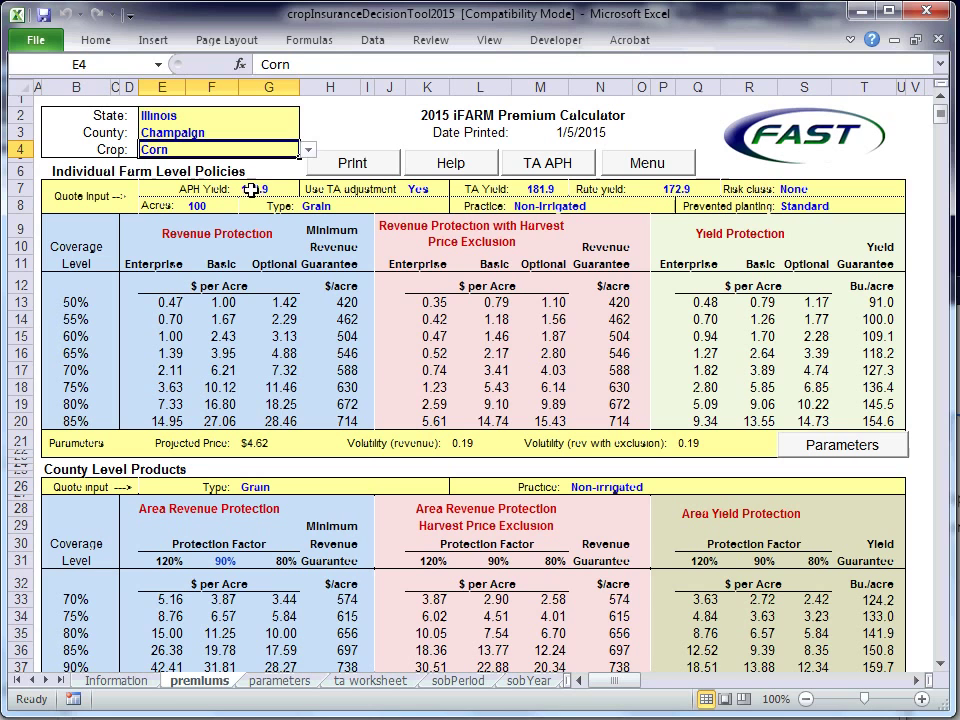
Enter 180 as the APH yield in G7 and 192 as the TA yield in M7
{"action": "left_click", "coordinate": [253, 190]}
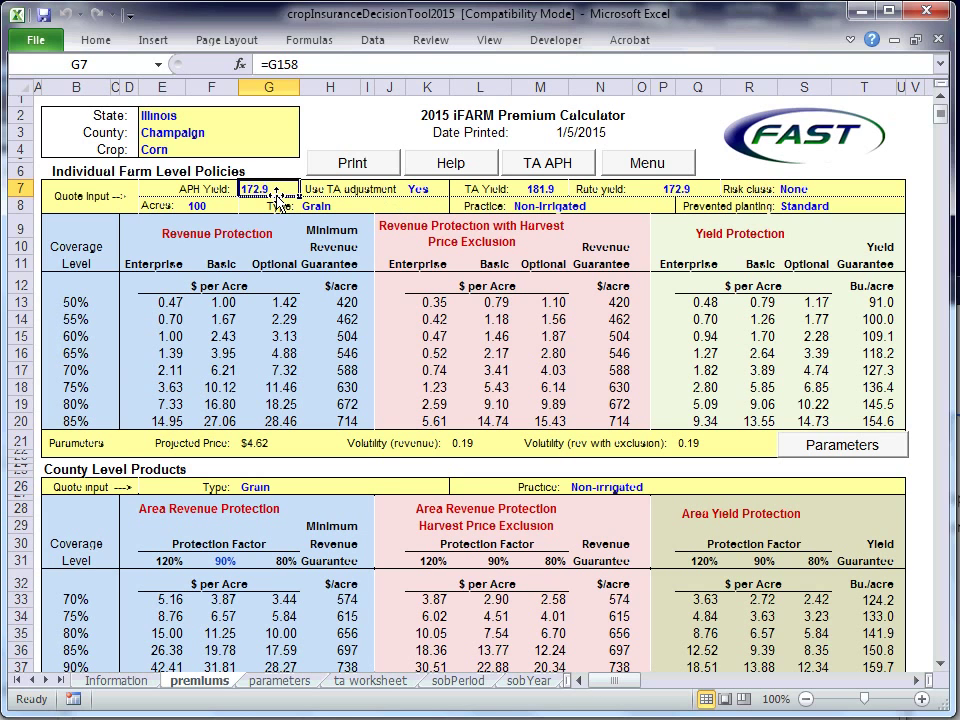
{"action": "type", "text": "18"}
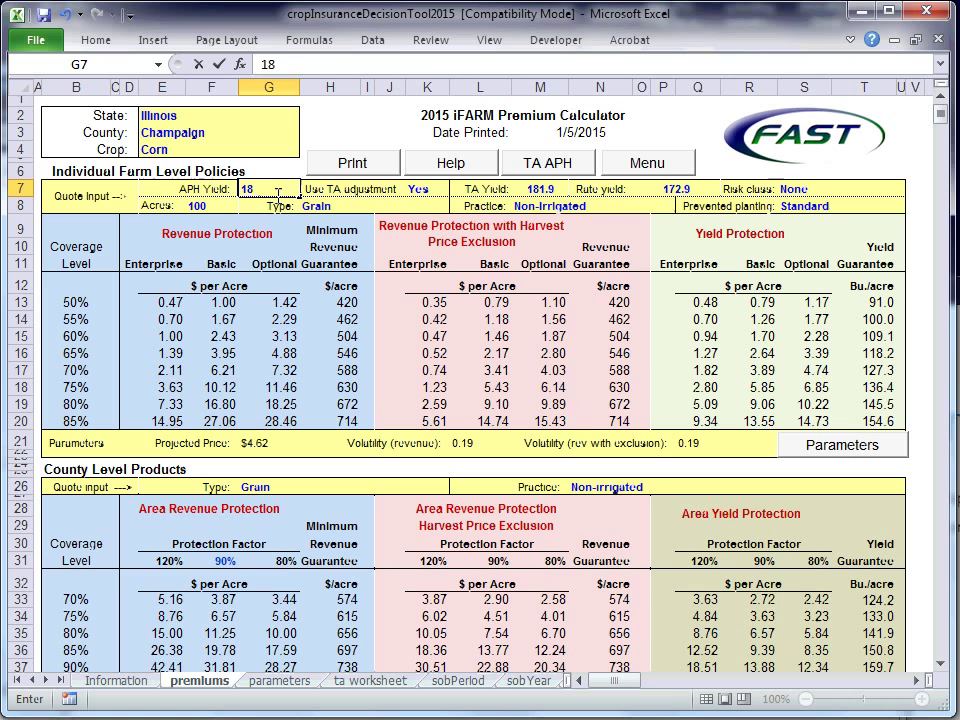
{"action": "type", "text": "0"}
{"action": "left_click", "coordinate": [540, 188]}
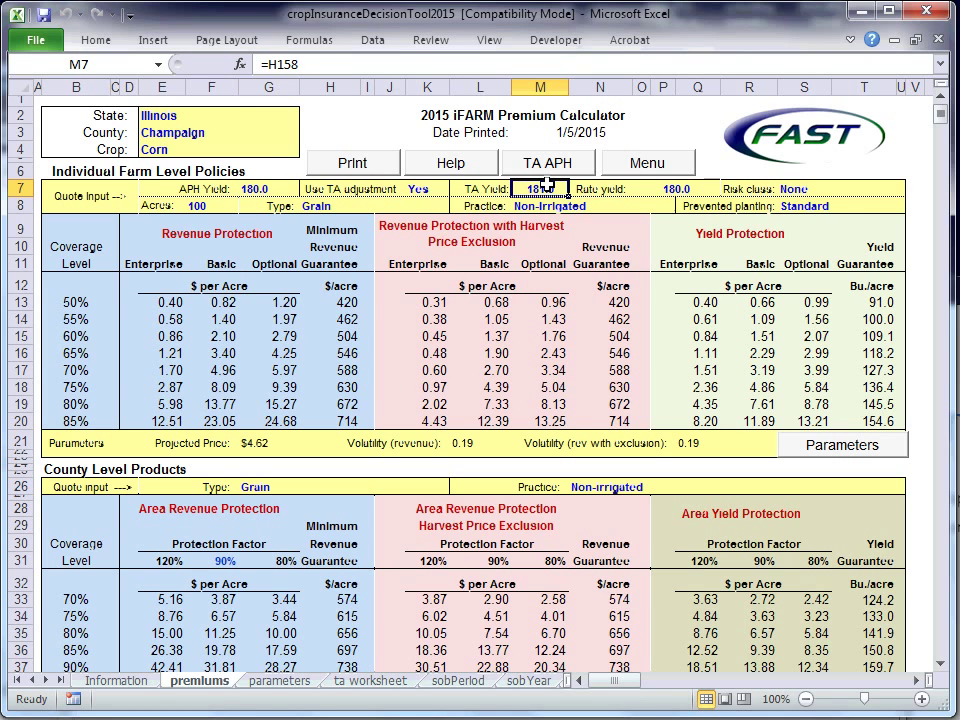
{"action": "type", "text": "192"}
{"action": "key", "text": "Return"}
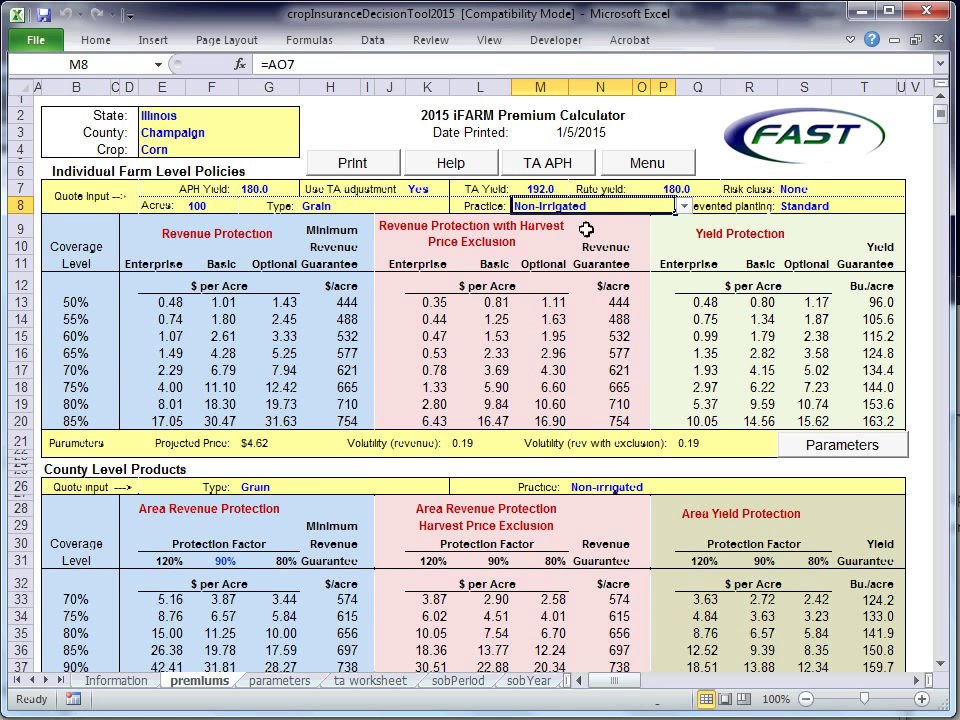
{"action": "left_click", "coordinate": [201, 206]}
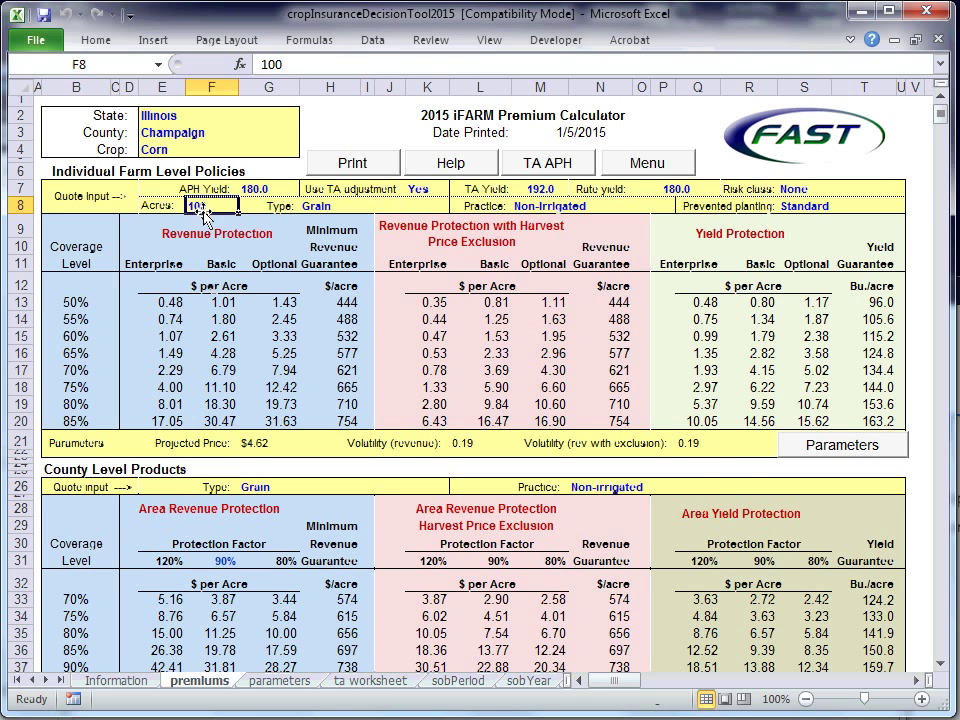
{"action": "left_click", "coordinate": [250, 445]}
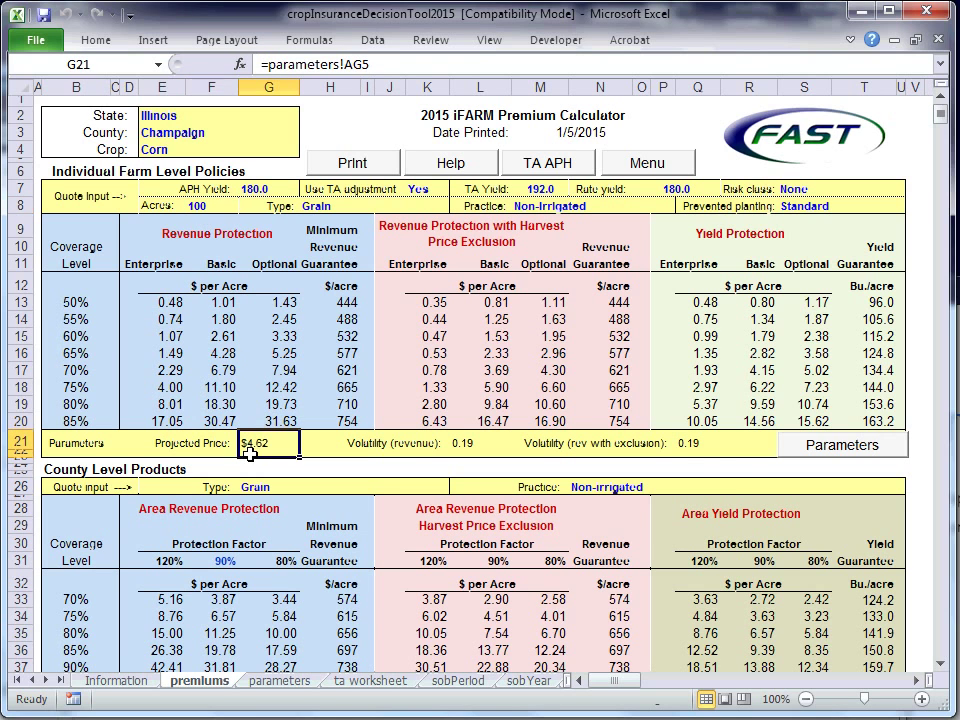
{"action": "left_click", "coordinate": [679, 447]}
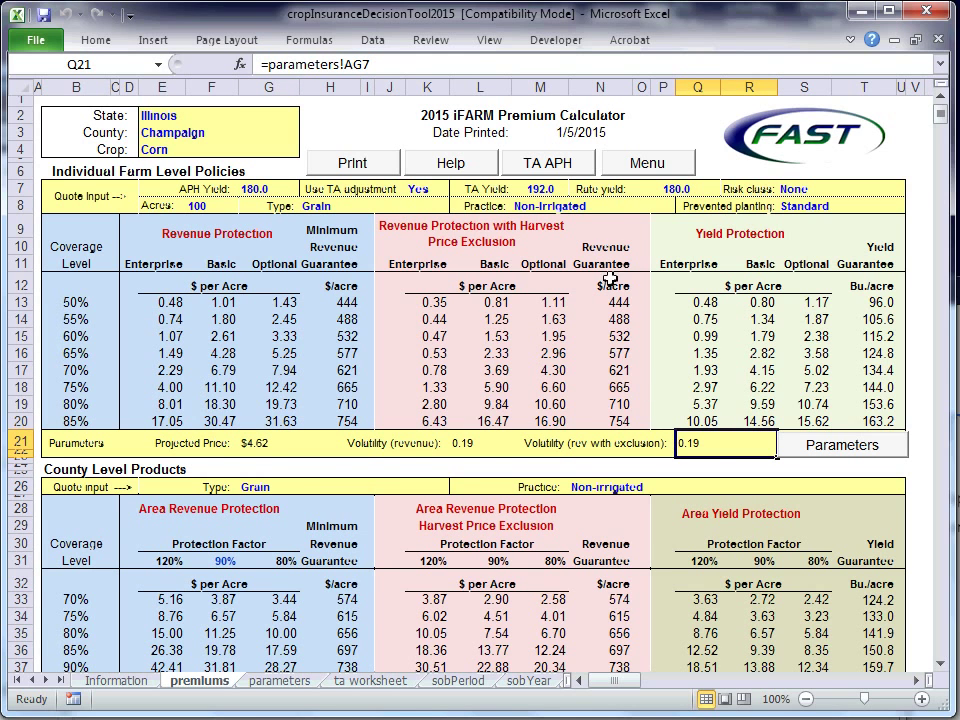
{"action": "left_click", "coordinate": [642, 164]}
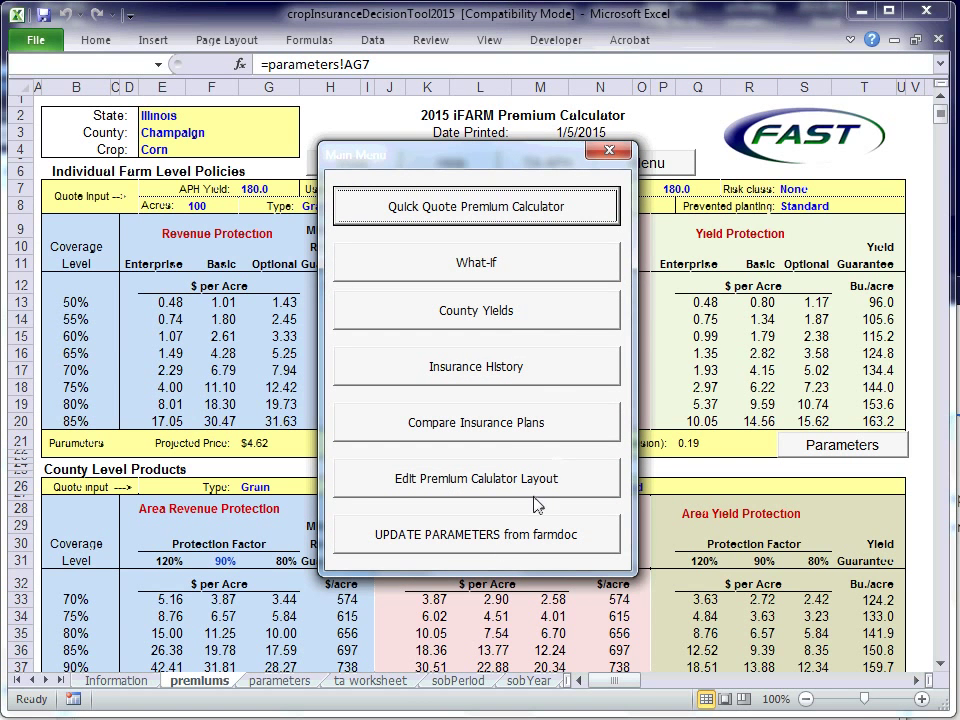
{"action": "left_click", "coordinate": [610, 159]}
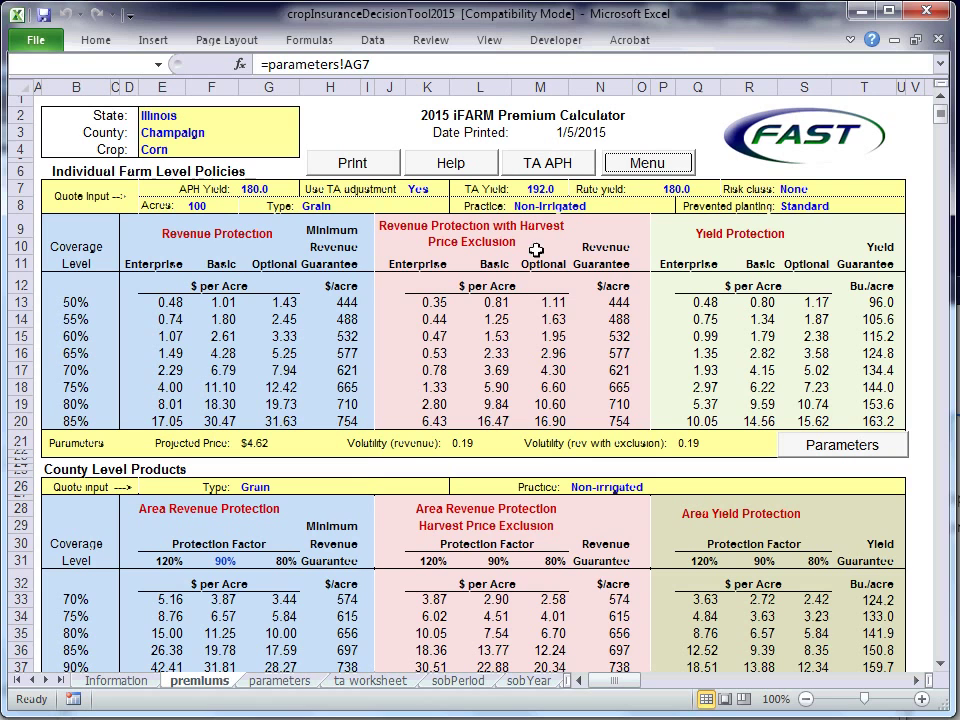
{"action": "left_click", "coordinate": [257, 443]}
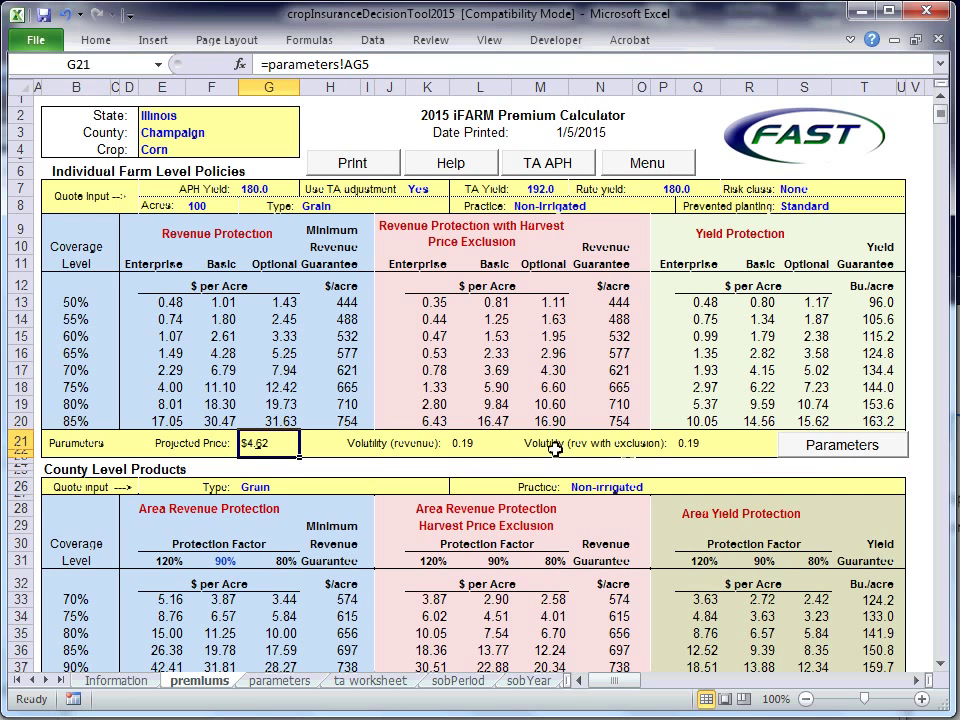
{"action": "left_click", "coordinate": [798, 450]}
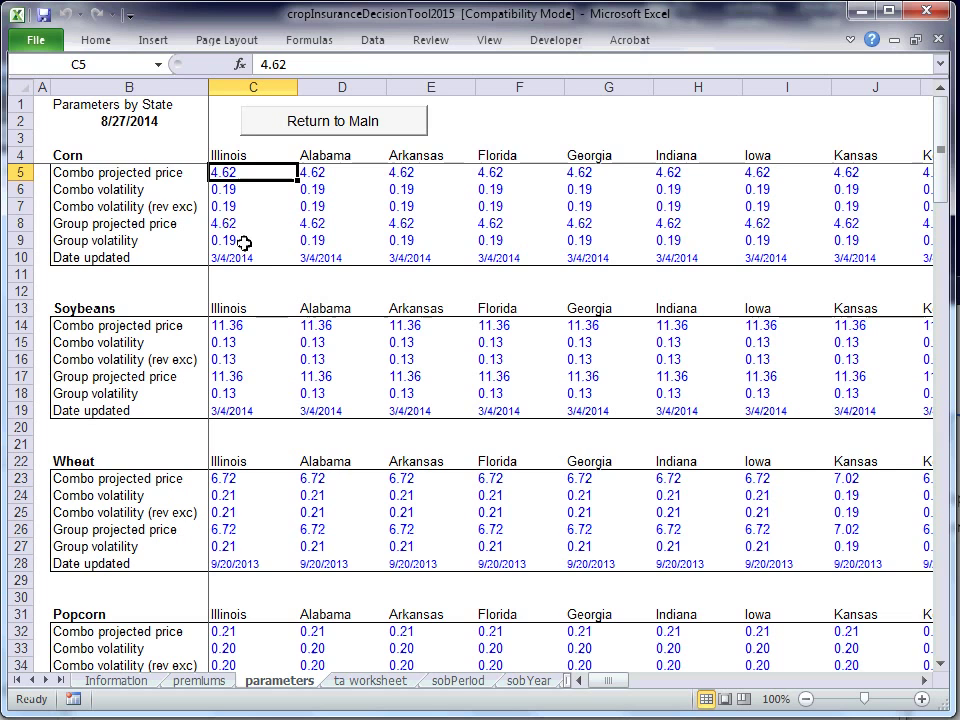
{"action": "left_click", "coordinate": [316, 136]}
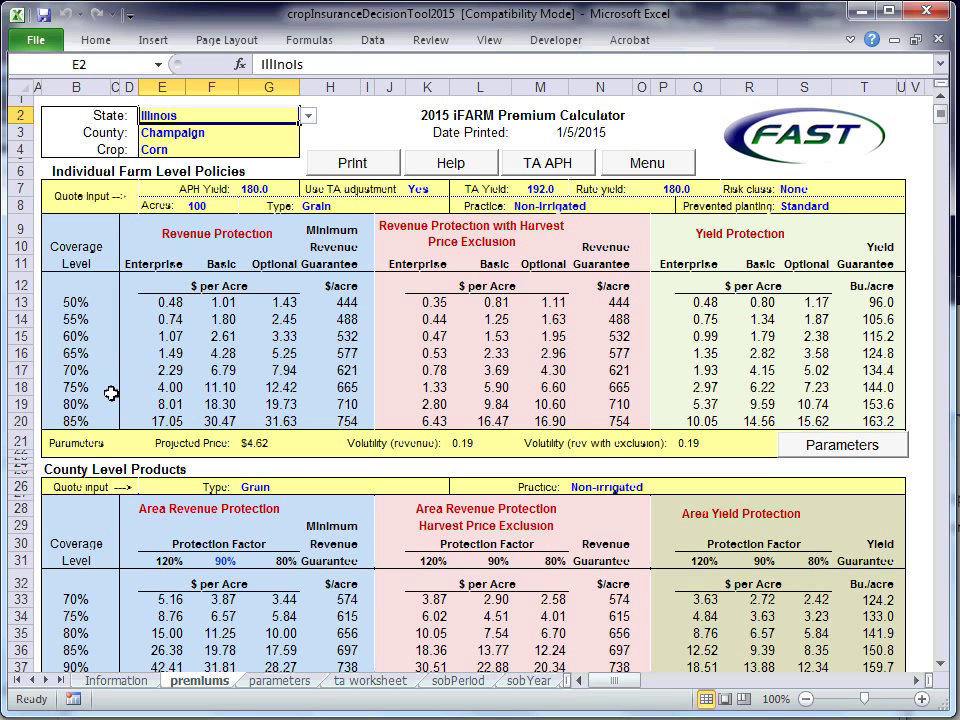
{"action": "left_click_drag", "start_coordinate": [129, 225], "coordinate": [330, 427]}
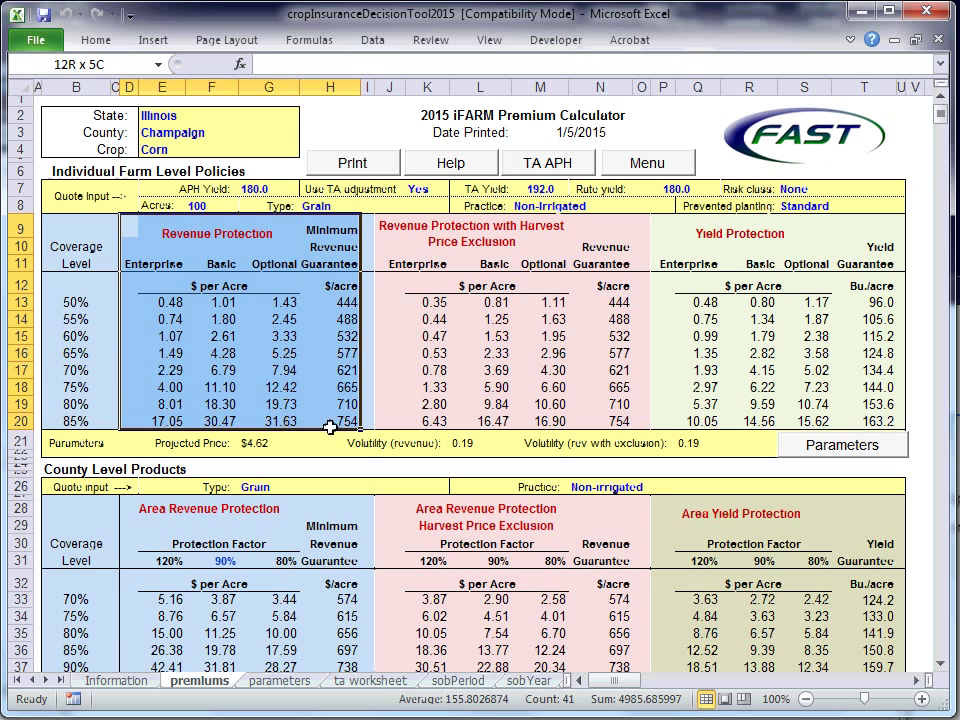
{"action": "left_click", "coordinate": [79, 404]}
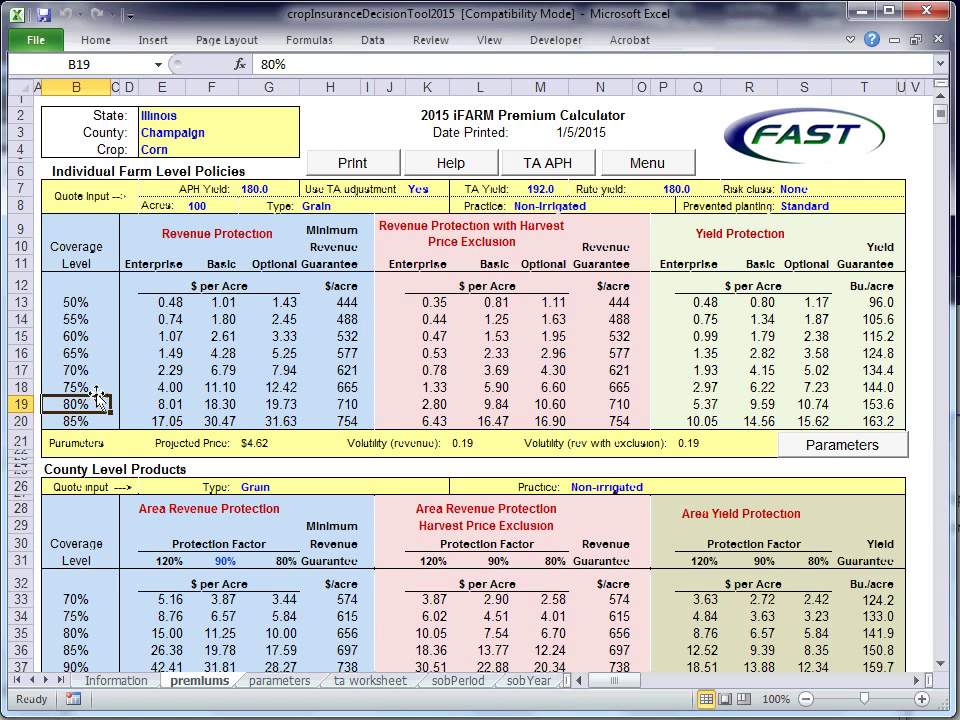
{"action": "left_click", "coordinate": [288, 411], "text": "shift"}
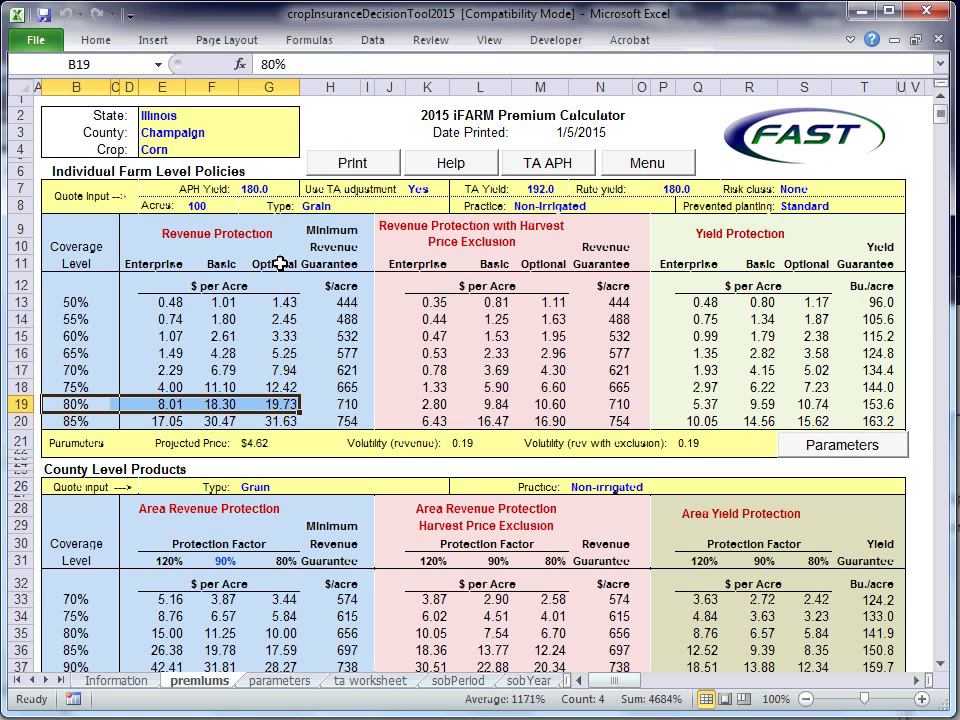
{"action": "left_click", "coordinate": [215, 236]}
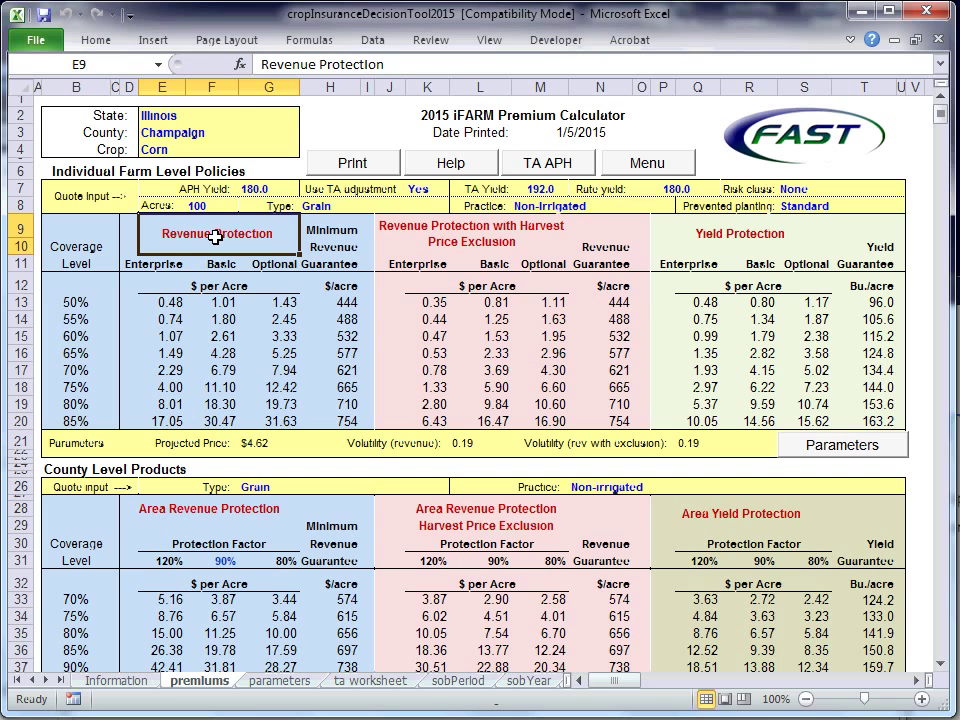
{"action": "left_click", "coordinate": [493, 224]}
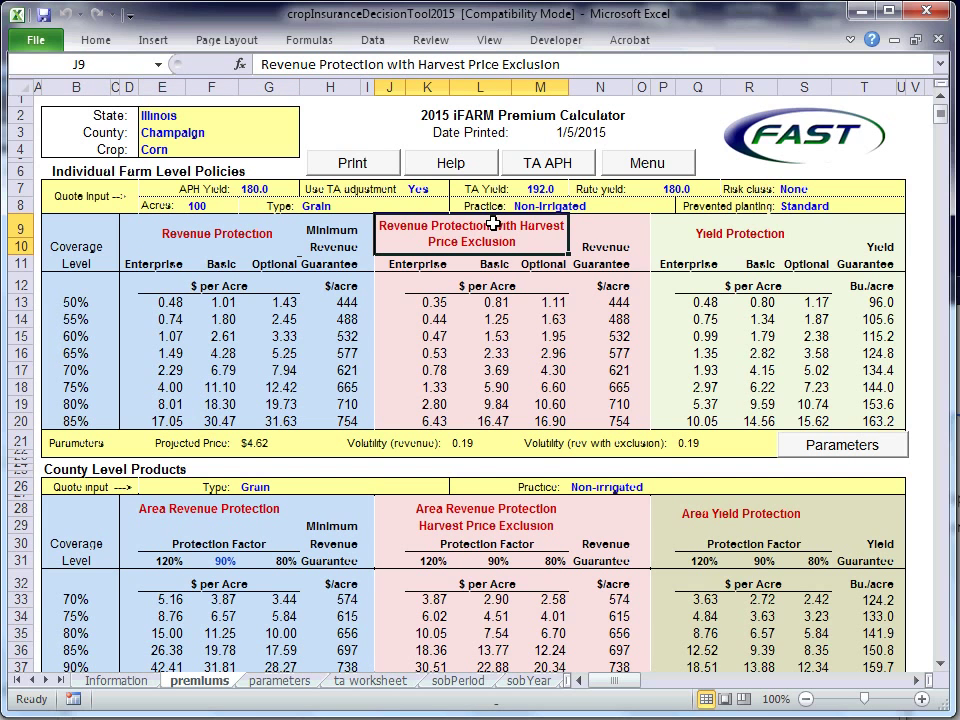
{"action": "left_click", "coordinate": [725, 231]}
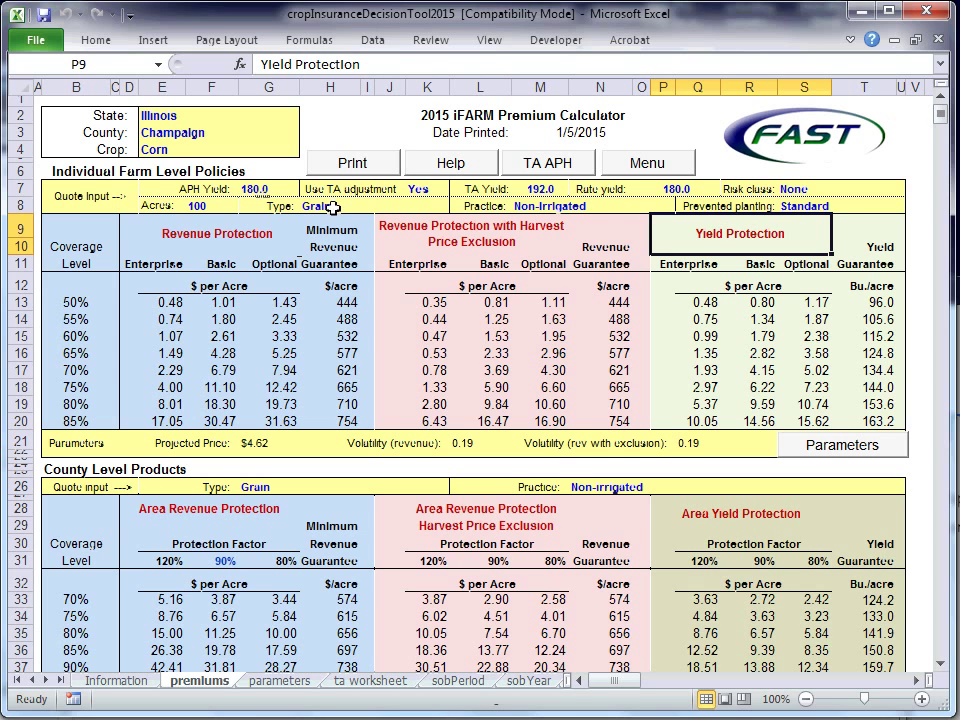
{"action": "left_click", "coordinate": [145, 171]}
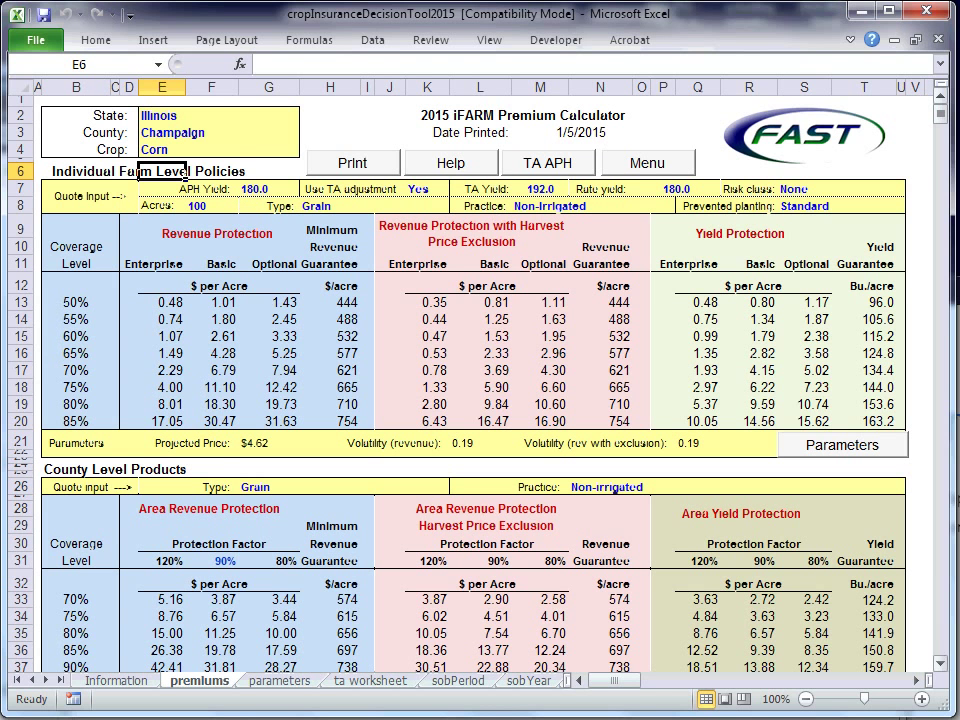
Scroll to County Level Products and inspect the 42.41 premium for 90% Area Revenue Protection
{"action": "left_click", "coordinate": [940, 116]}
{"action": "left_click_drag", "start_coordinate": [940, 116], "coordinate": [940, 126]}
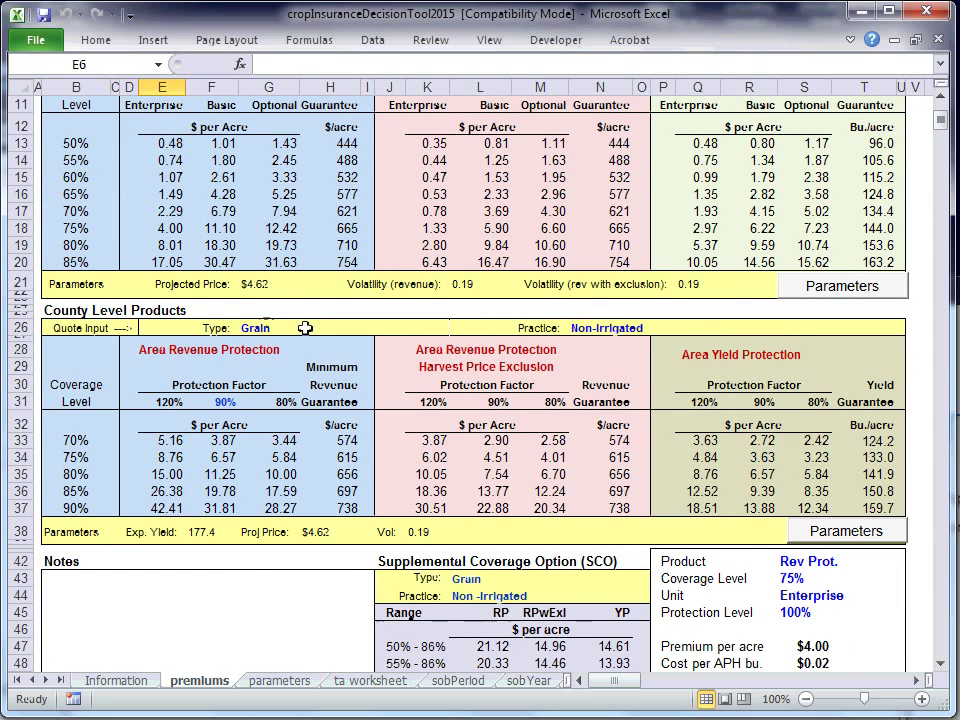
{"action": "left_click", "coordinate": [72, 311]}
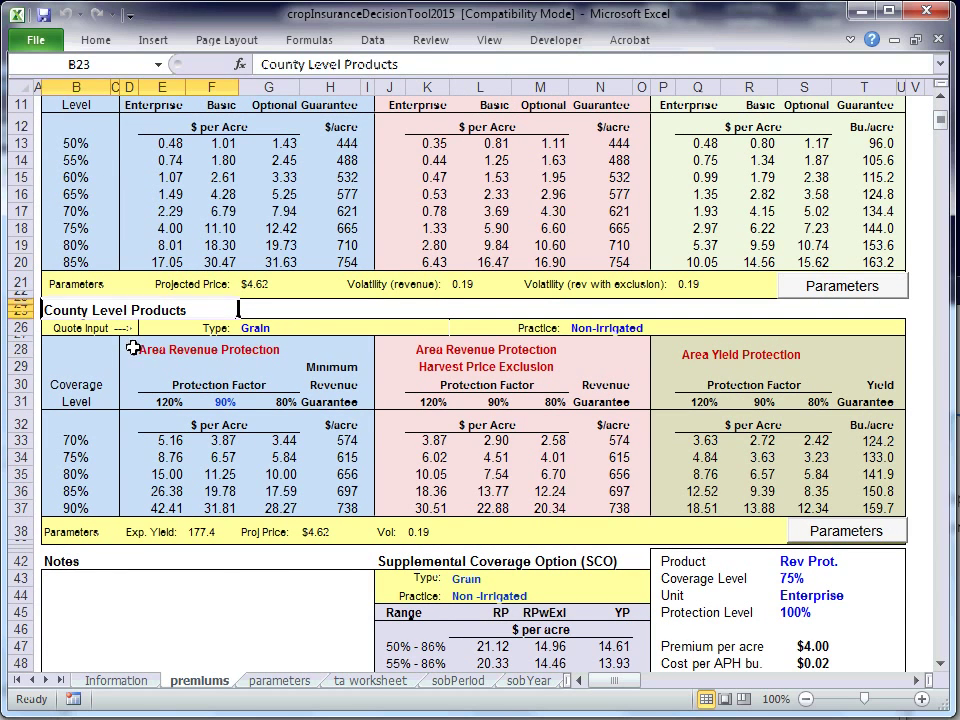
{"action": "left_click", "coordinate": [133, 345]}
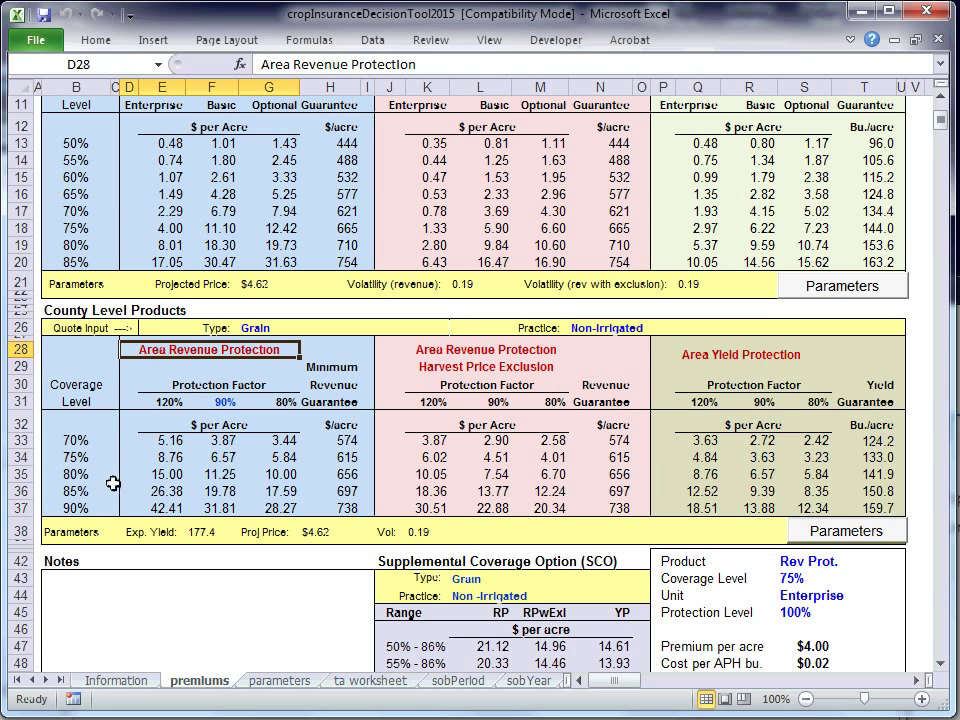
{"action": "left_click", "coordinate": [78, 505]}
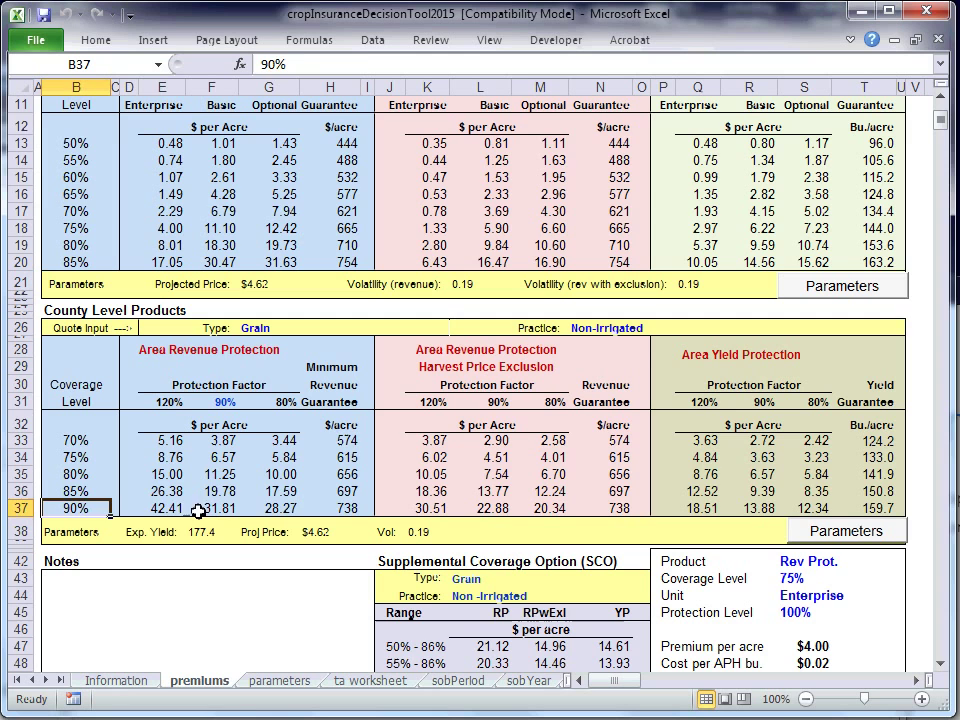
{"action": "left_click", "coordinate": [160, 507]}
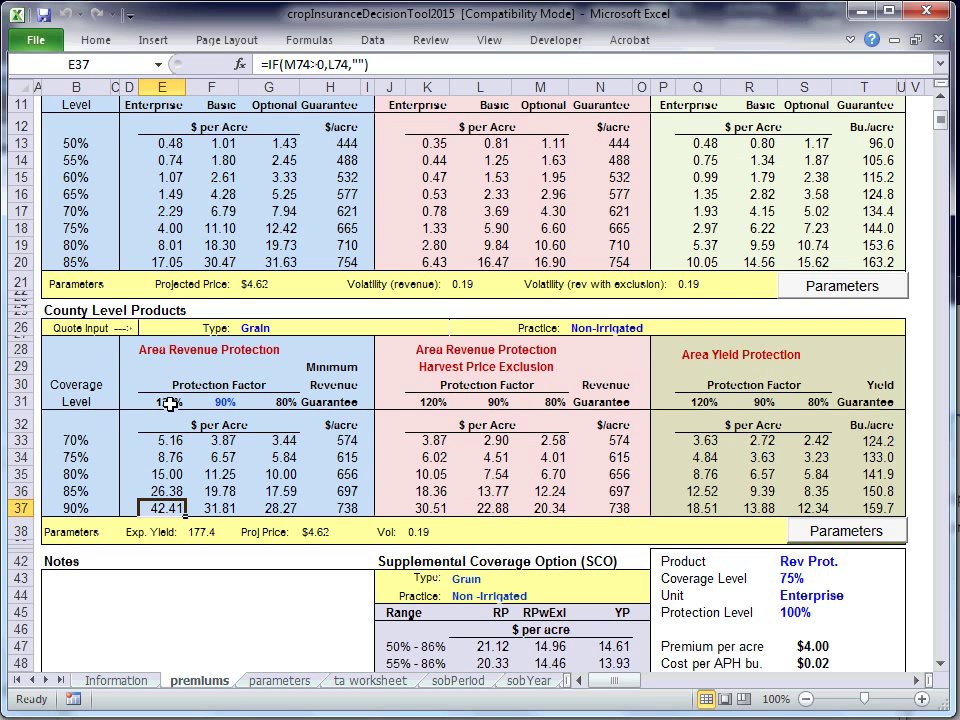
Change the 90% protection factor cell to 95
{"action": "left_click", "coordinate": [268, 402]}
{"action": "left_click", "coordinate": [216, 402]}
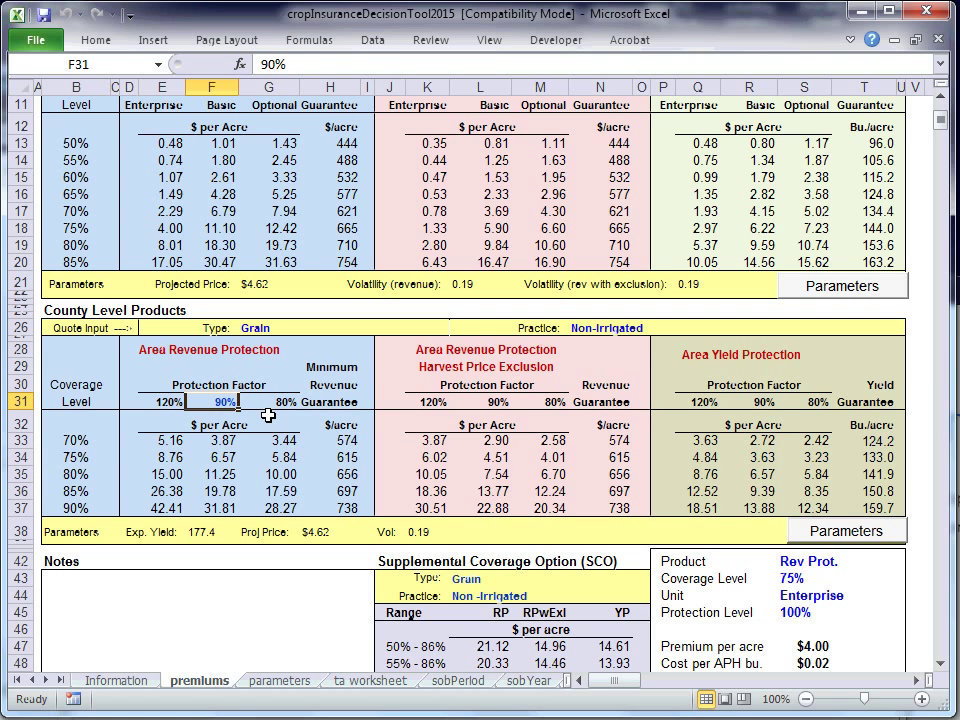
{"action": "type", "text": "95"}
{"action": "key", "text": "Return"}
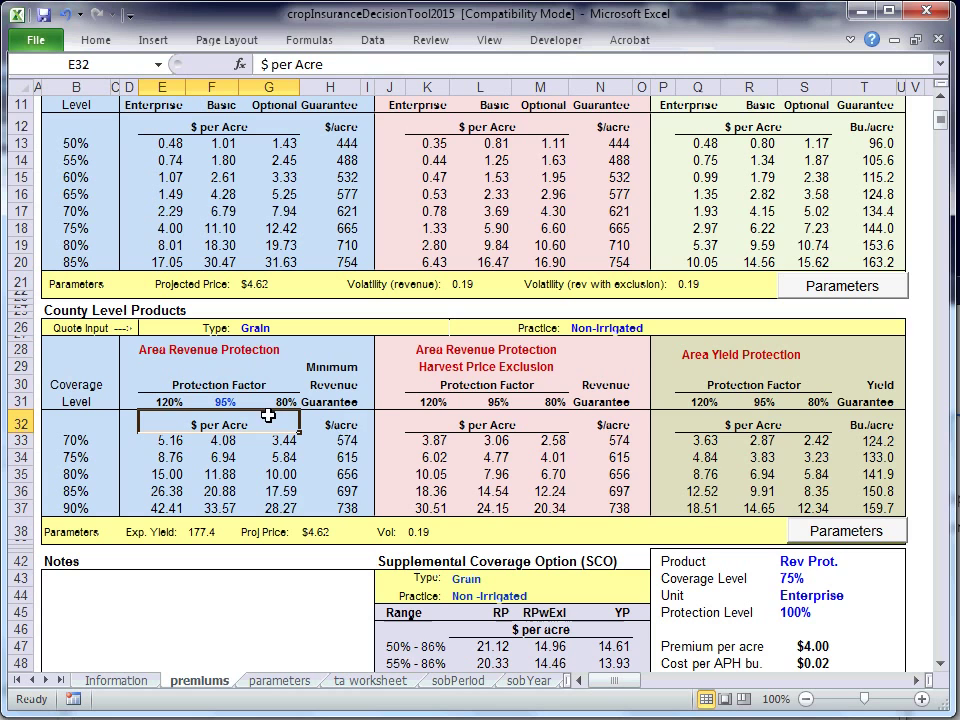
Review the Area Revenue Protection, harvest price exclusion and Area Yield Protection premium tables
{"action": "left_click", "coordinate": [185, 354]}
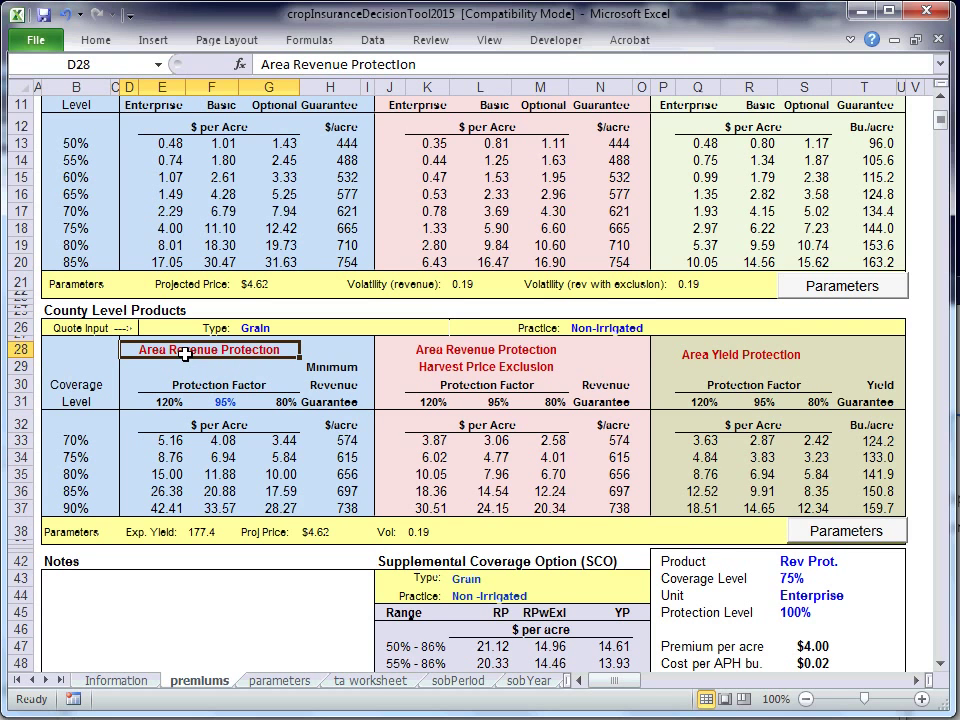
{"action": "left_click", "coordinate": [458, 356]}
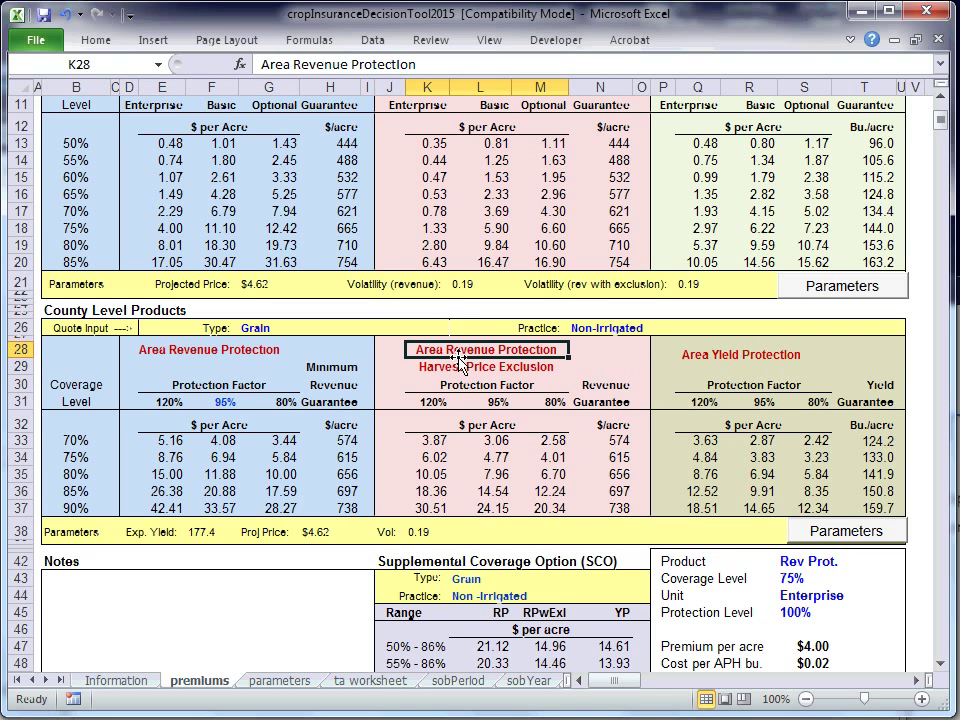
{"action": "left_click", "coordinate": [706, 359]}
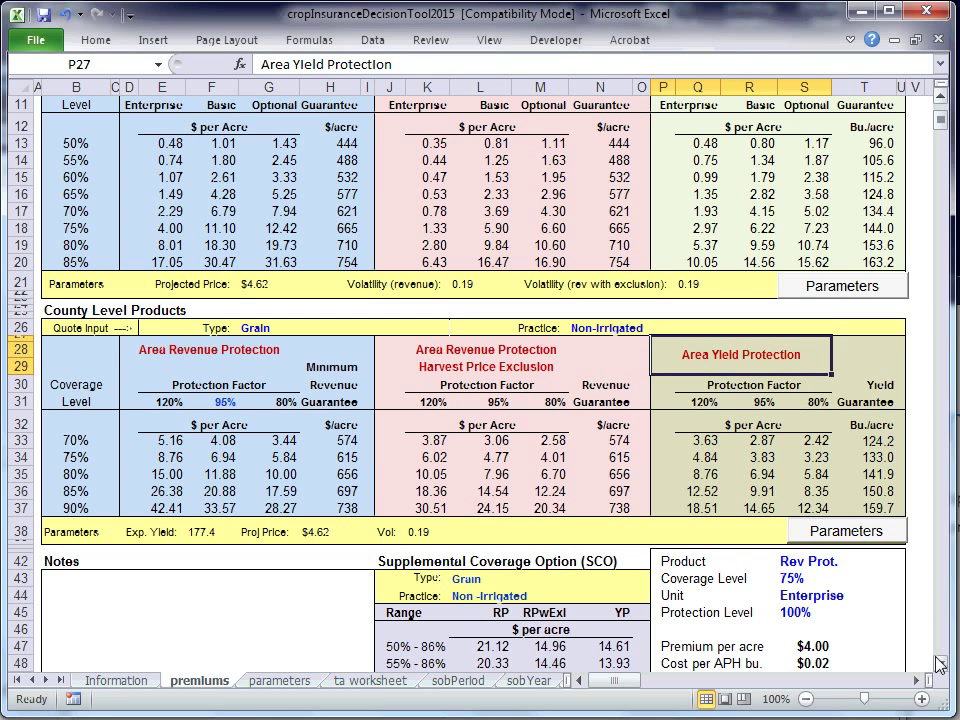
{"action": "scroll", "coordinate": [940, 665], "scroll_direction": "down", "scroll_amount": 16}
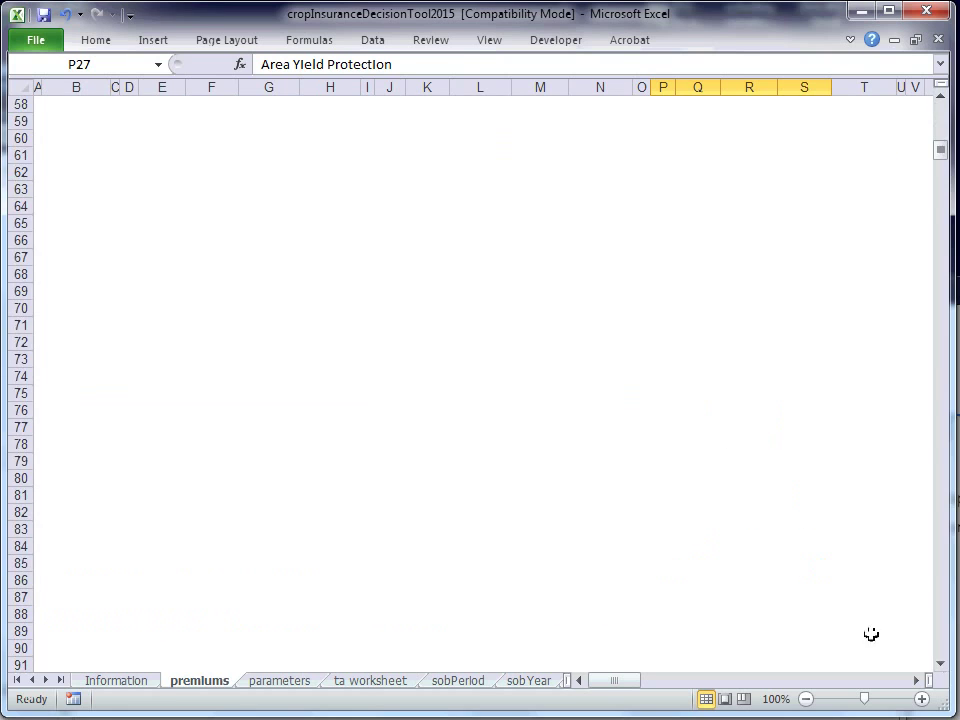
{"action": "left_click_drag", "start_coordinate": [941, 150], "coordinate": [944, 138]}
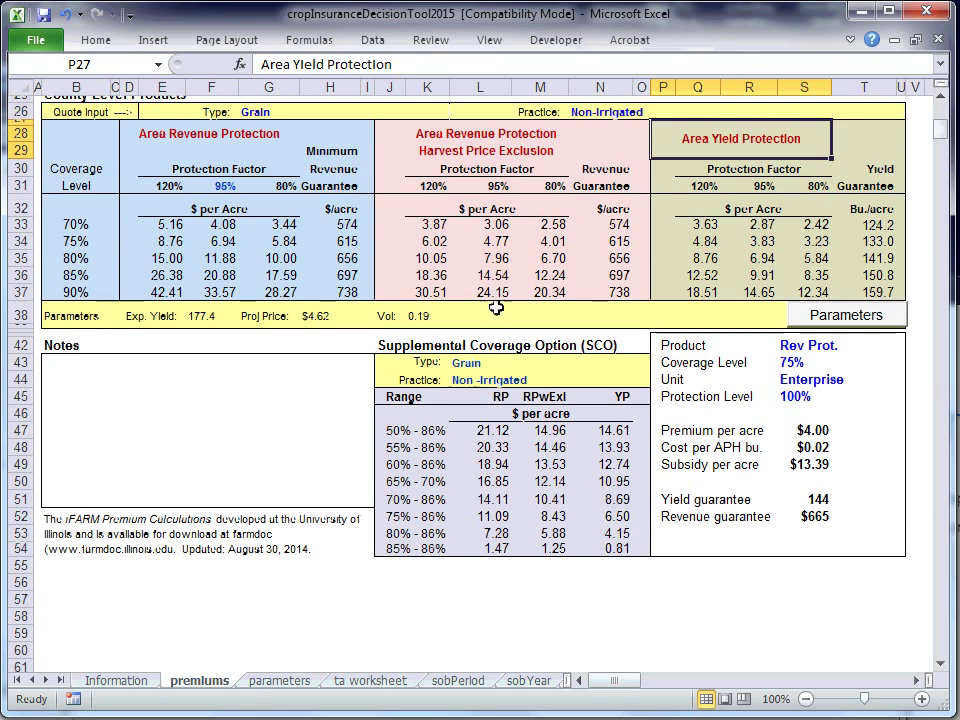
{"action": "left_click", "coordinate": [395, 360]}
{"action": "left_click", "coordinate": [399, 346]}
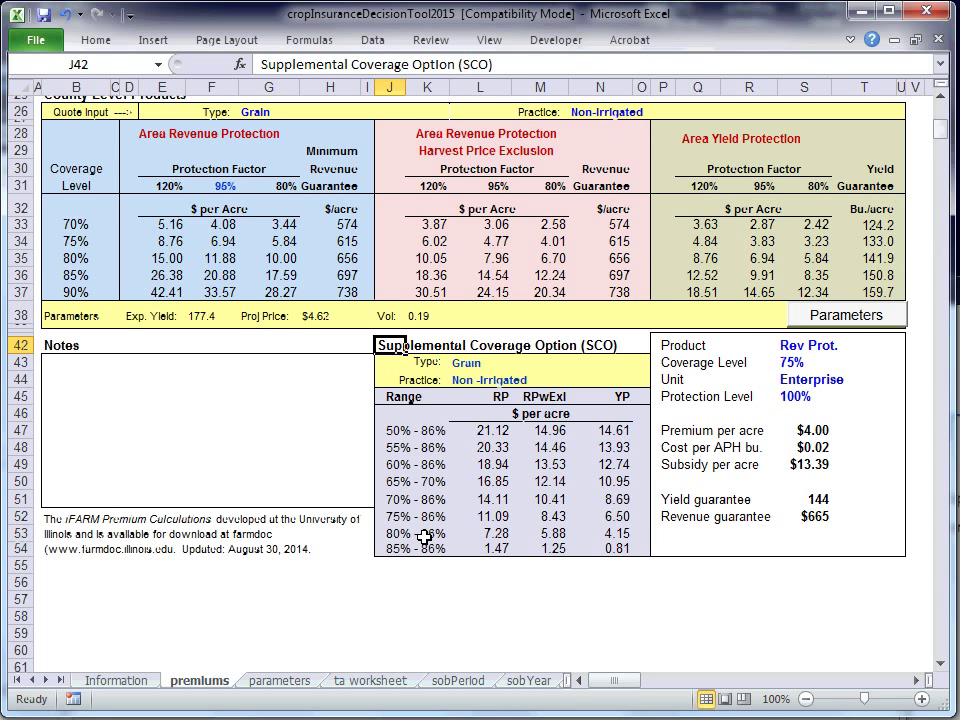
{"action": "left_click_drag", "start_coordinate": [413, 539], "coordinate": [468, 537]}
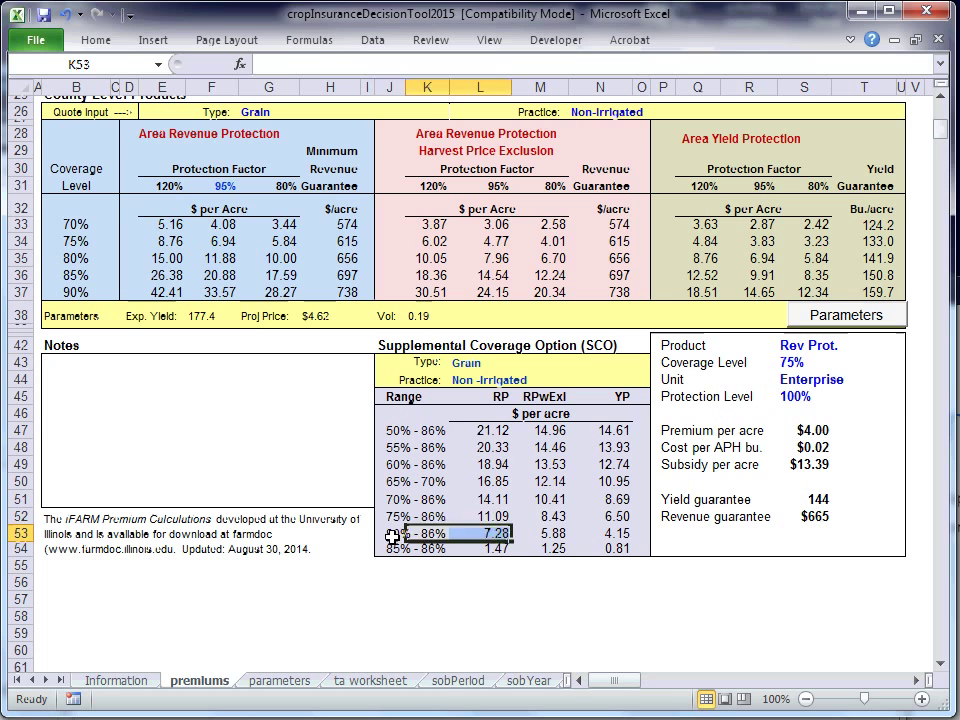
{"action": "left_click_drag", "start_coordinate": [394, 535], "coordinate": [482, 536]}
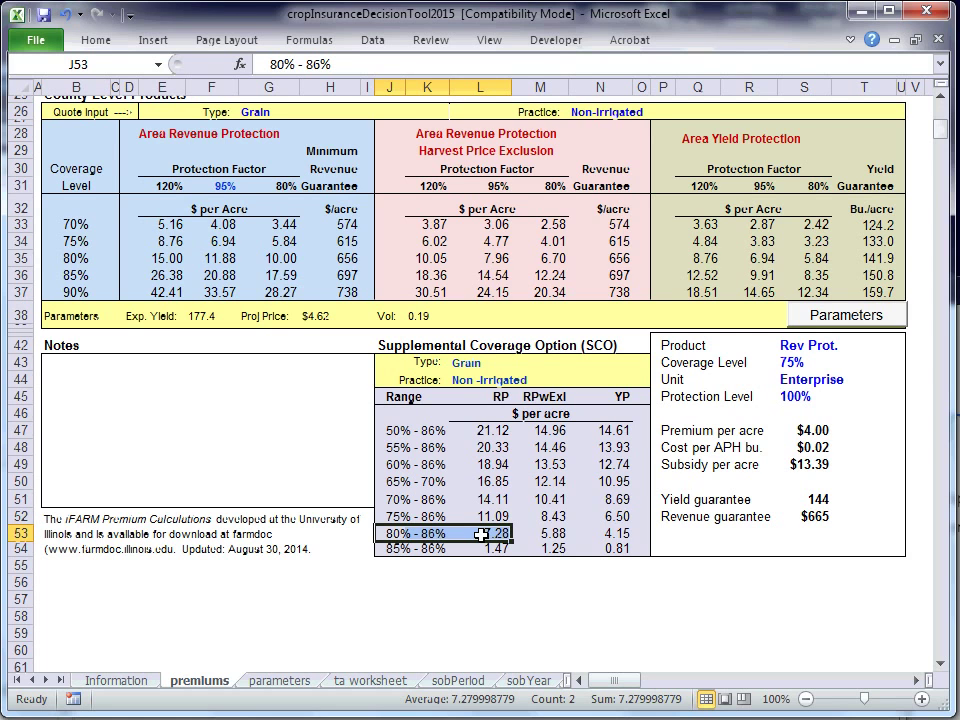
{"action": "left_click_drag", "start_coordinate": [940, 136], "coordinate": [940, 112]}
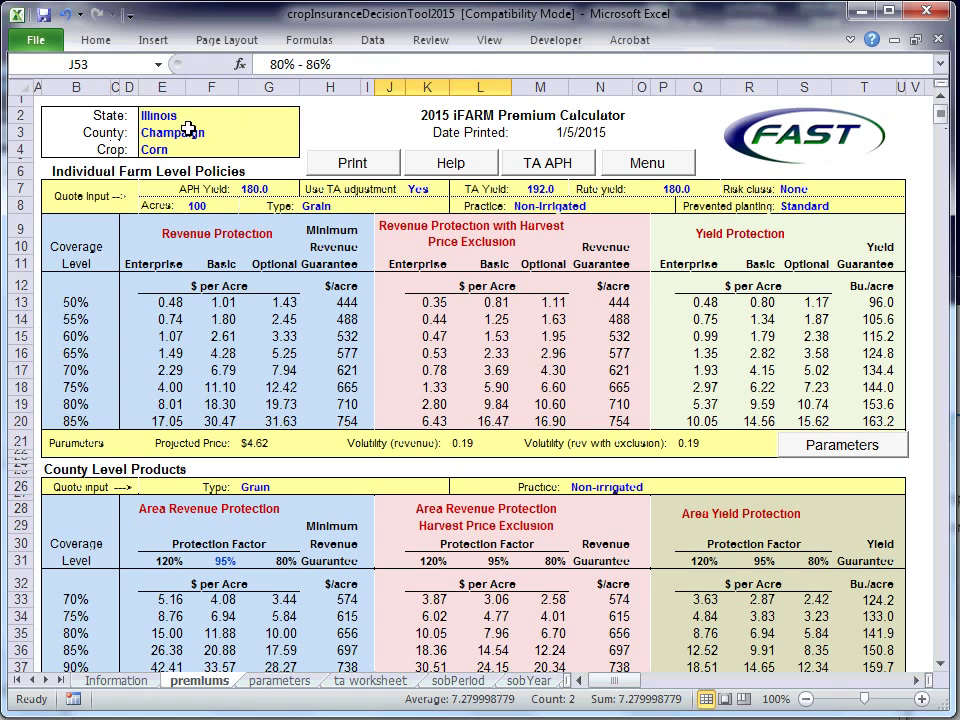